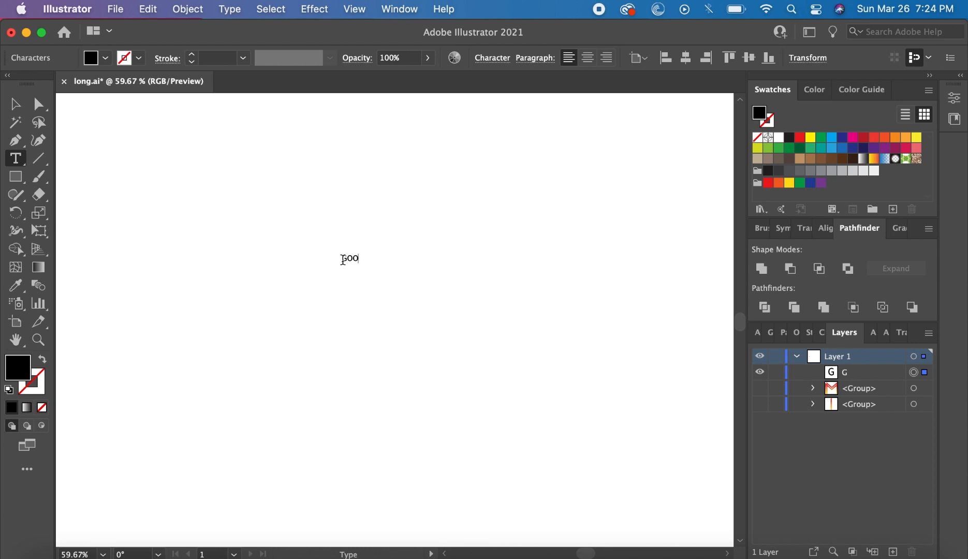
# Step: Enlarge the text GOOD until it nearly spans the canvas width and move it slightly lower
pyautogui.click(15, 104)
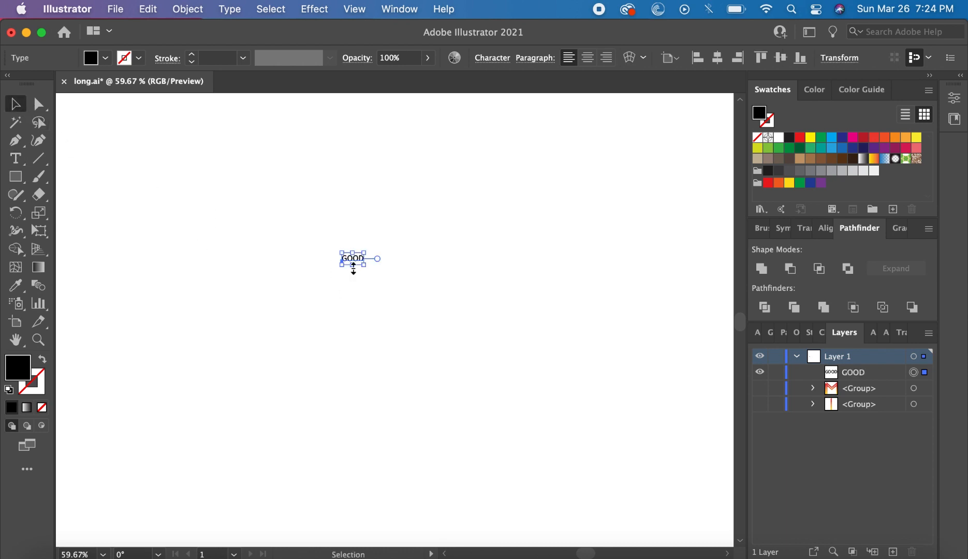
pyautogui.moveTo(354, 268); pyautogui.dragTo(397, 396)
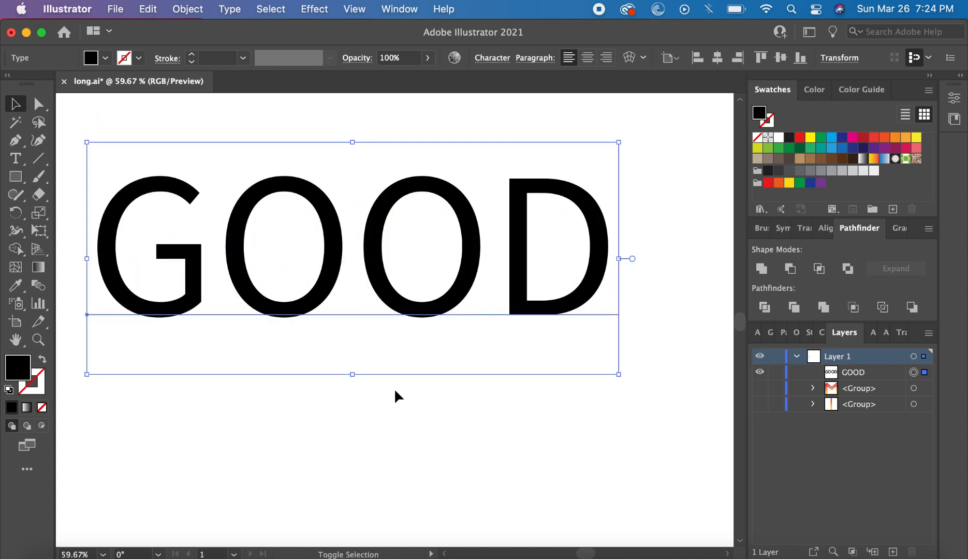
pyautogui.moveTo(411, 317); pyautogui.dragTo(438, 381)
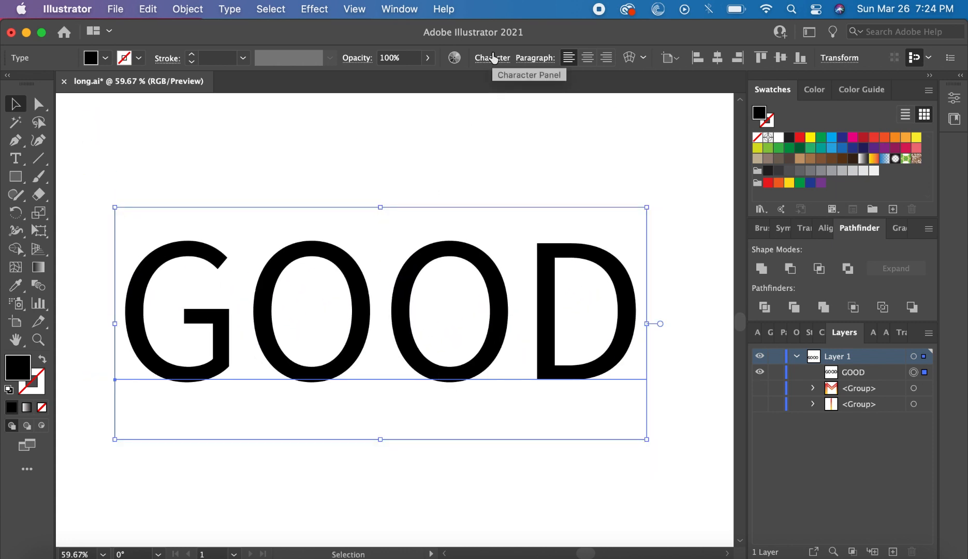
# Step: Change the font of the text GOOD to Bebas Regular
pyautogui.click(494, 58)
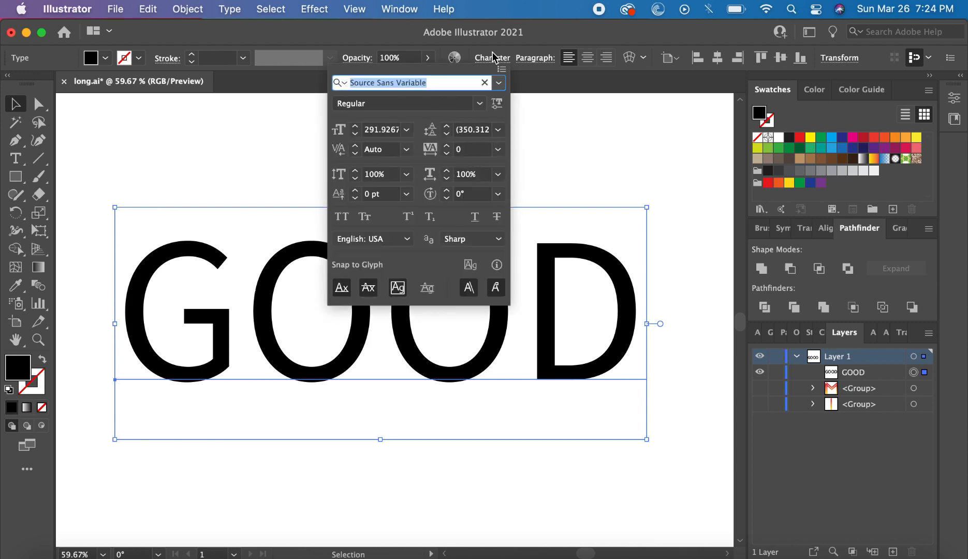
pyautogui.click(499, 84)
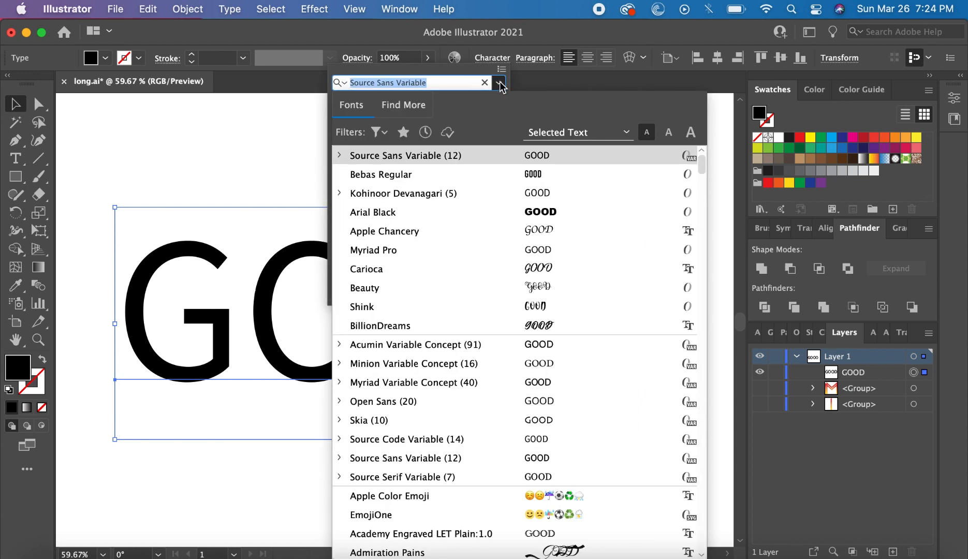
pyautogui.click(537, 176)
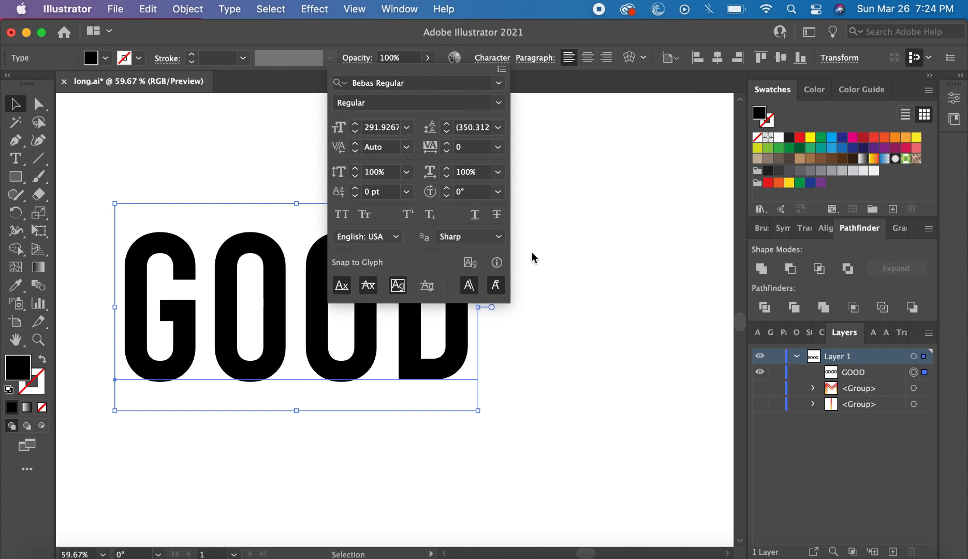
pyautogui.press('Escape')
# Step: Enlarge the GOOD text to span most of the canvas, centre it and convert it to outlines
pyautogui.moveTo(358, 370); pyautogui.dragTo(429, 372)
pyautogui.moveTo(368, 411); pyautogui.dragTo(384, 471)
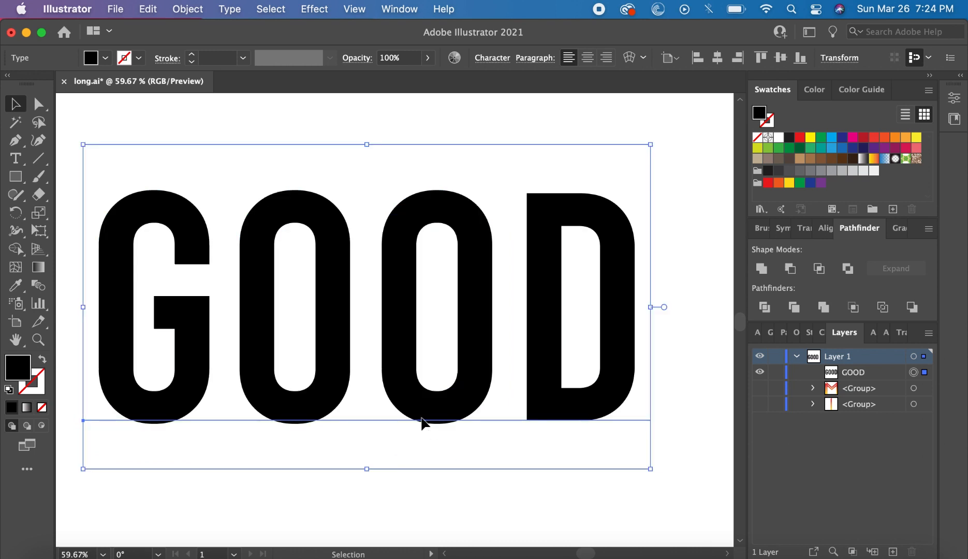
pyautogui.moveTo(424, 423); pyautogui.dragTo(439, 424)
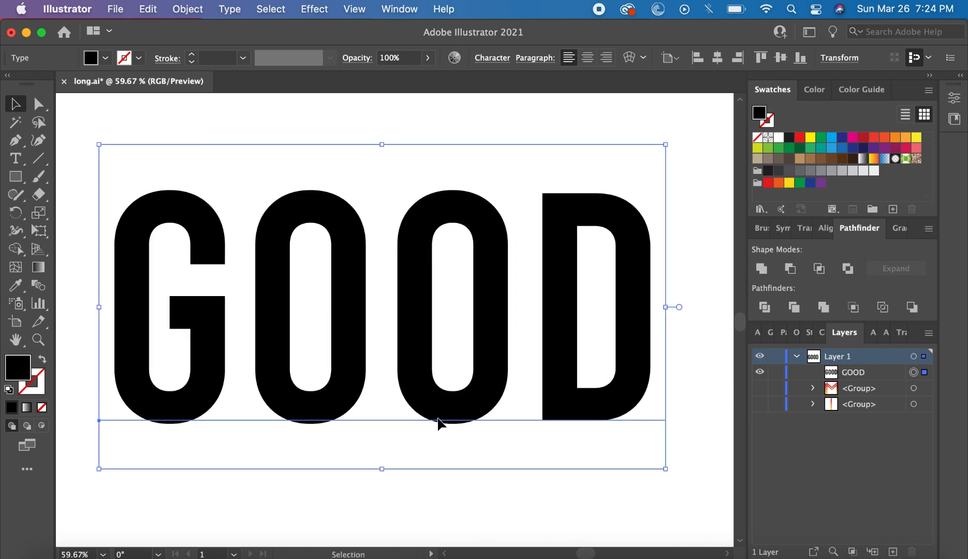
pyautogui.rightClick(411, 371)
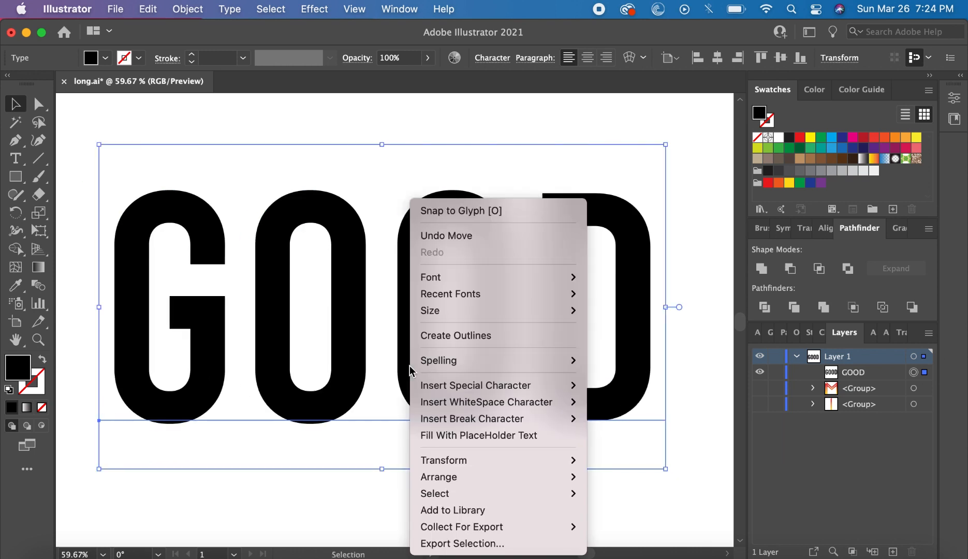
pyautogui.click(450, 336)
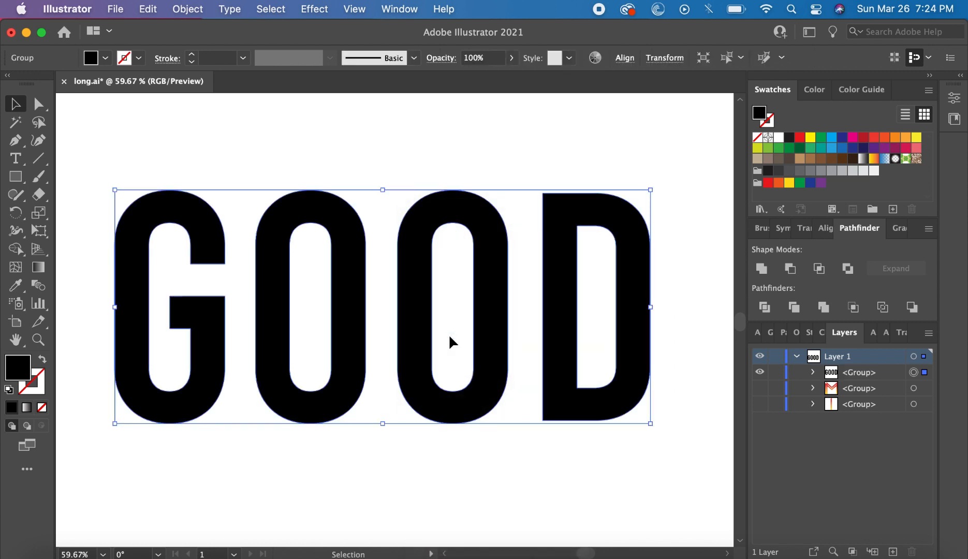
# Step: Remove the fill from the outlined GOOD letters and give them a black 4 pt stroke
pyautogui.click(757, 139)
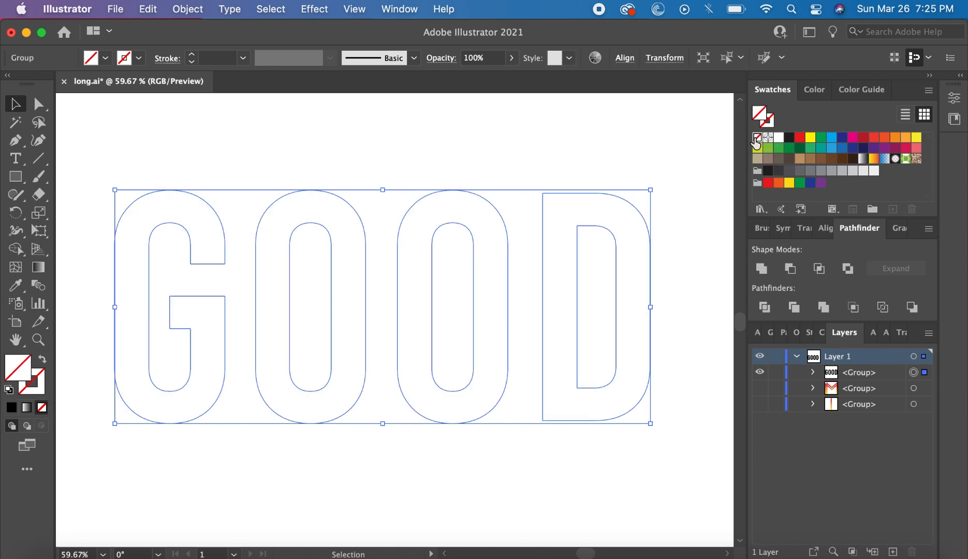
pyautogui.click(789, 139)
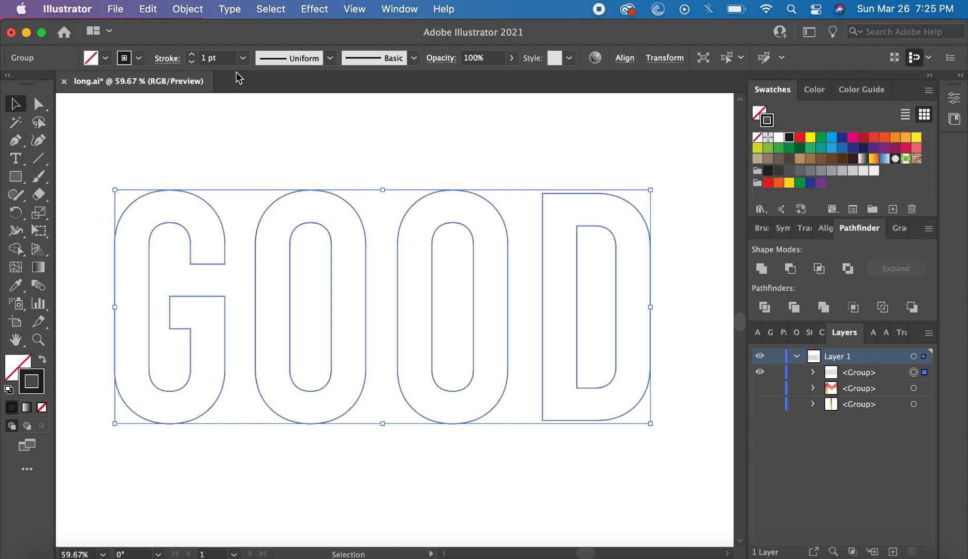
pyautogui.click(243, 58)
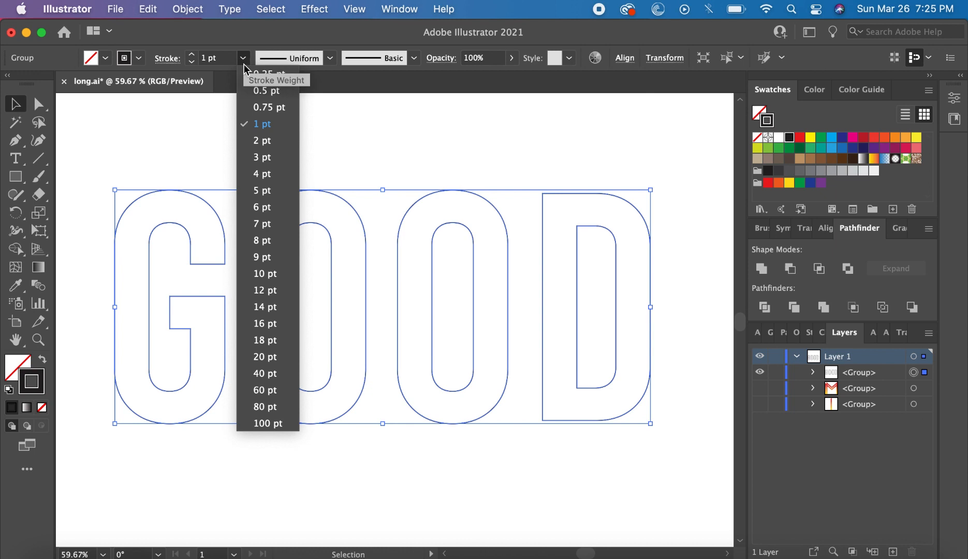
pyautogui.click(264, 174)
pyautogui.click(264, 172)
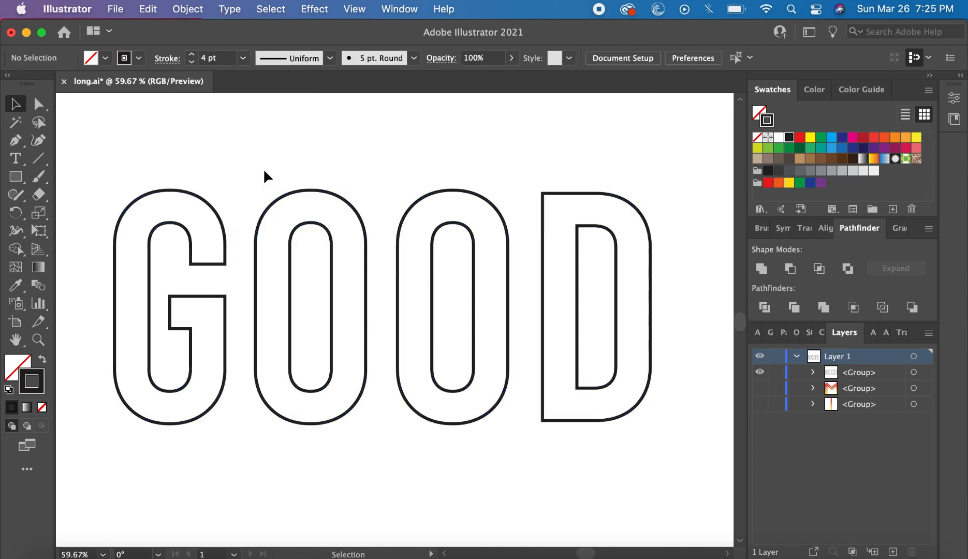
# Step: Apply Expand to the GOOD letter group with only Fill enabled and Stroke disabled
pyautogui.click(270, 207)
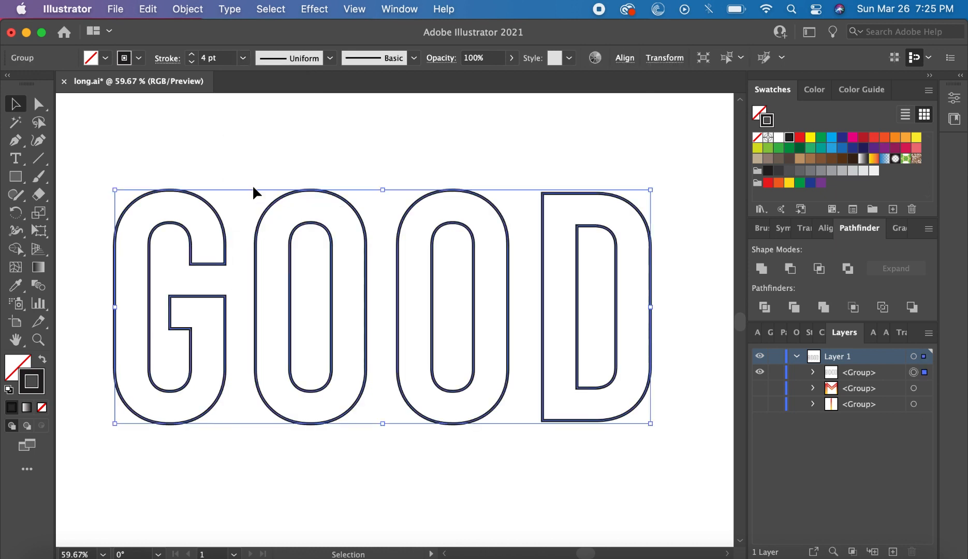
pyautogui.click(190, 9)
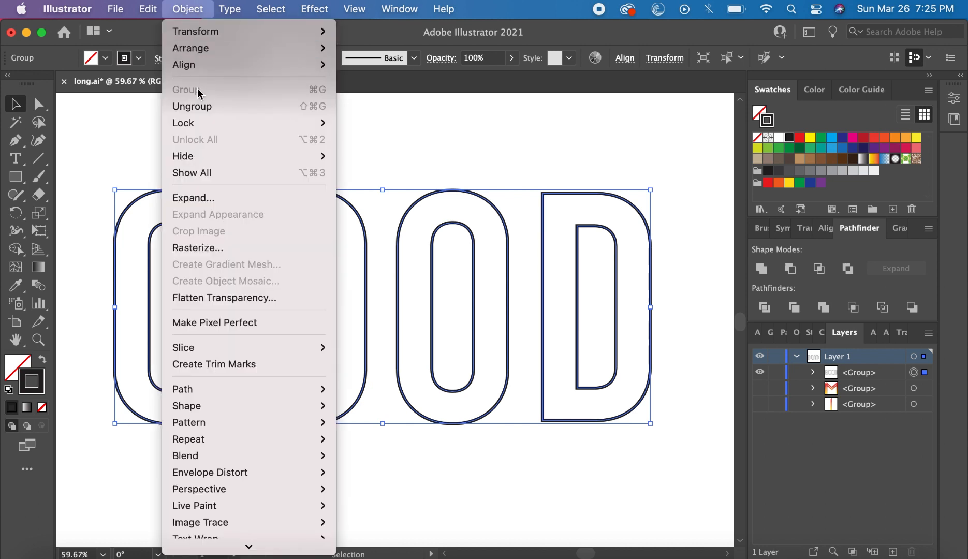
pyautogui.click(190, 200)
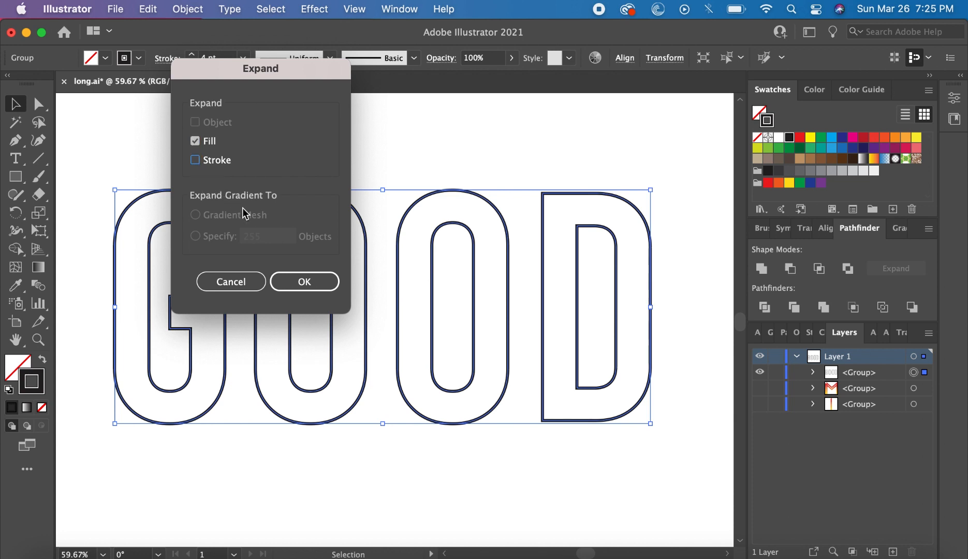
pyautogui.click(301, 285)
pyautogui.click(300, 285)
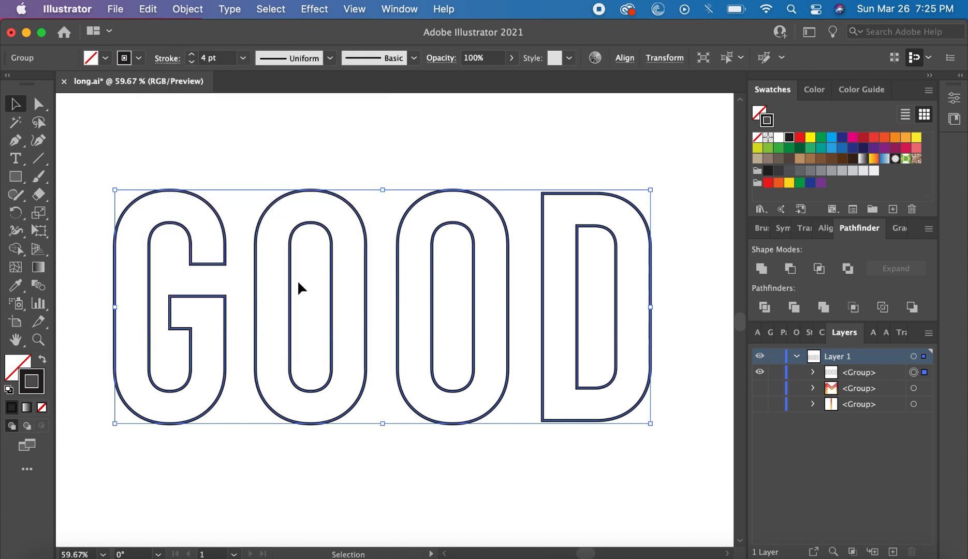
# Step: Shift the GOOD group slightly up, ungroup it into individual letters and check that each letter selects separately
pyautogui.click(274, 188)
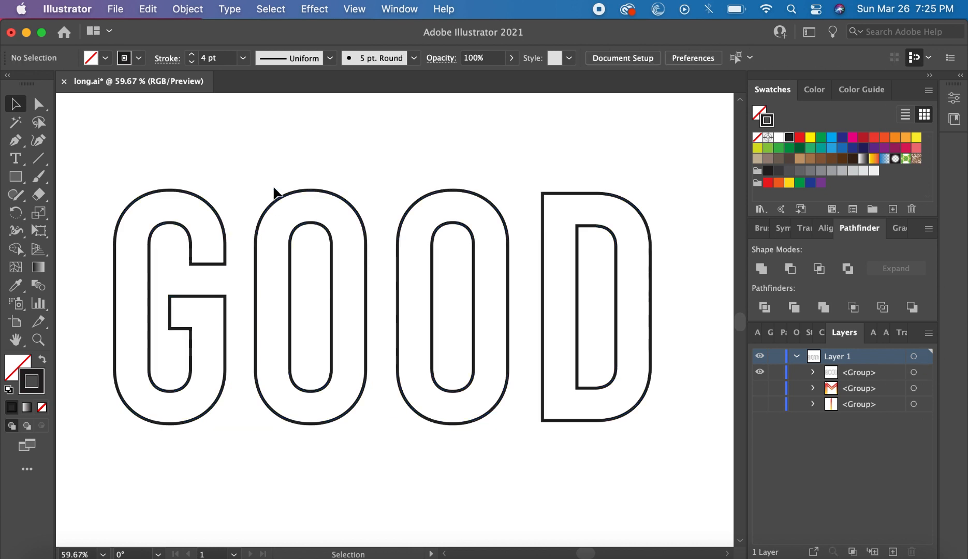
pyautogui.moveTo(281, 195)
pyautogui.mouseDown()
pyautogui.moveTo(279, 162)
pyautogui.moveTo(289, 189)
pyautogui.mouseUp()
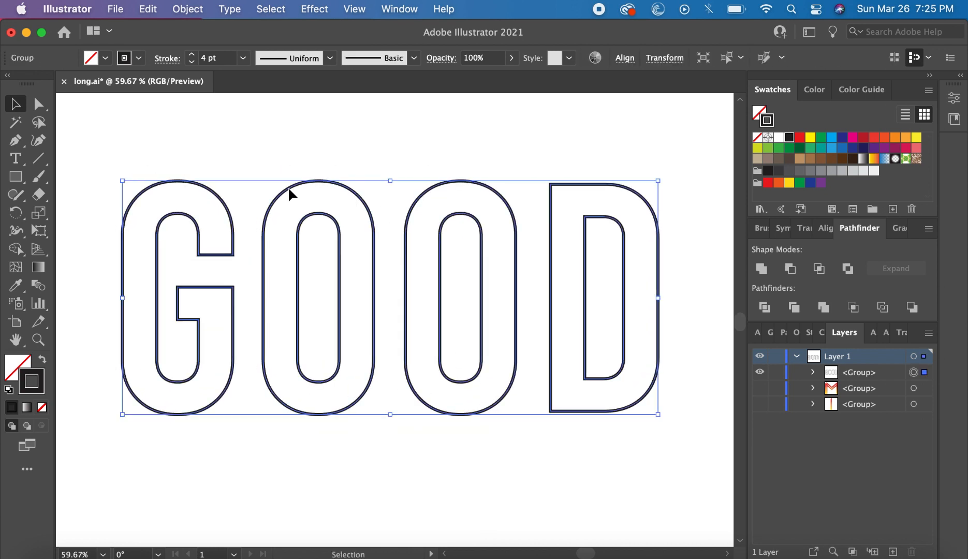
pyautogui.rightClick(289, 189)
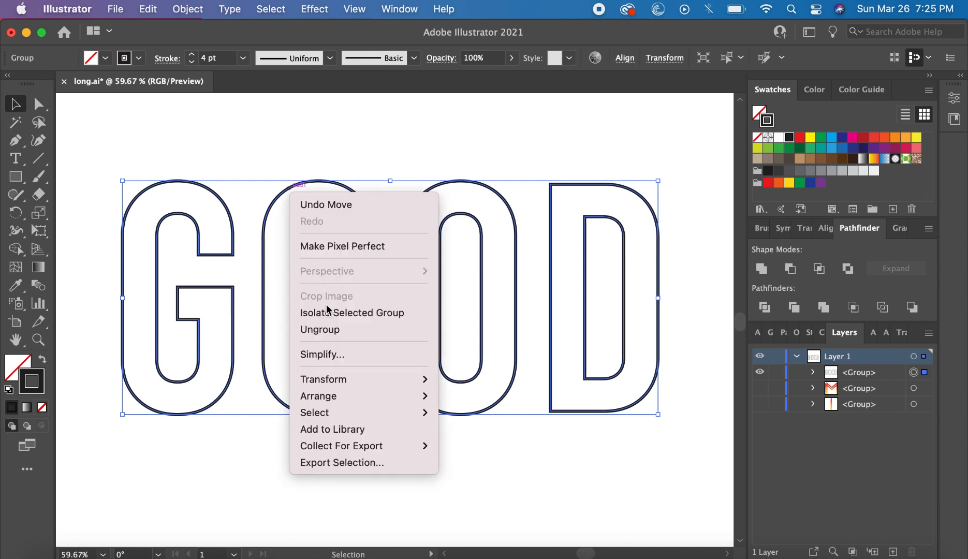
pyautogui.click(344, 333)
pyautogui.click(388, 418)
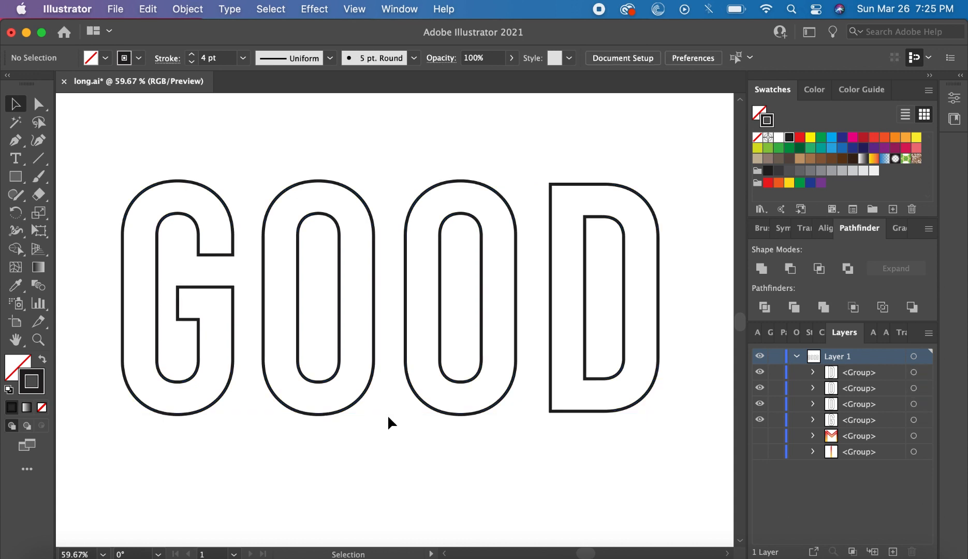
pyautogui.click(551, 407)
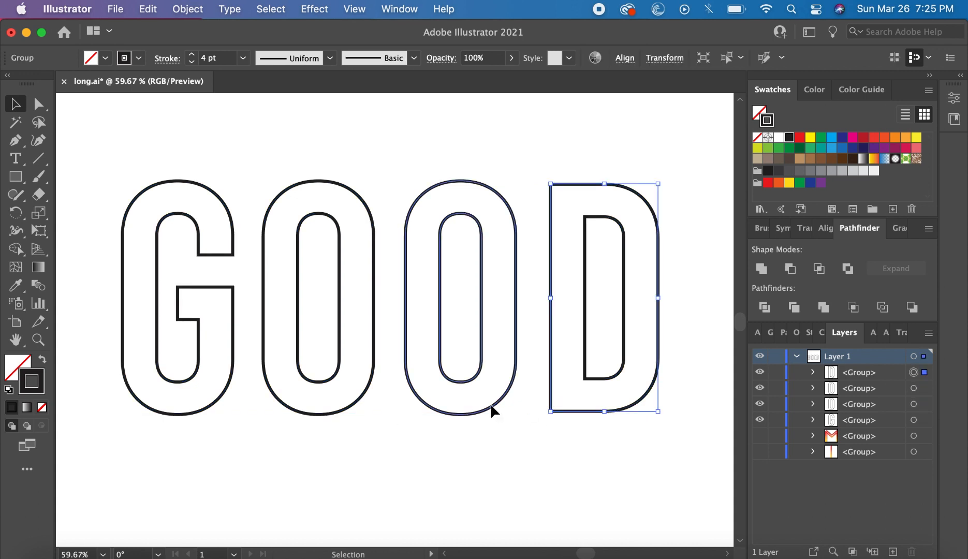
pyautogui.click(423, 407)
pyautogui.click(265, 400)
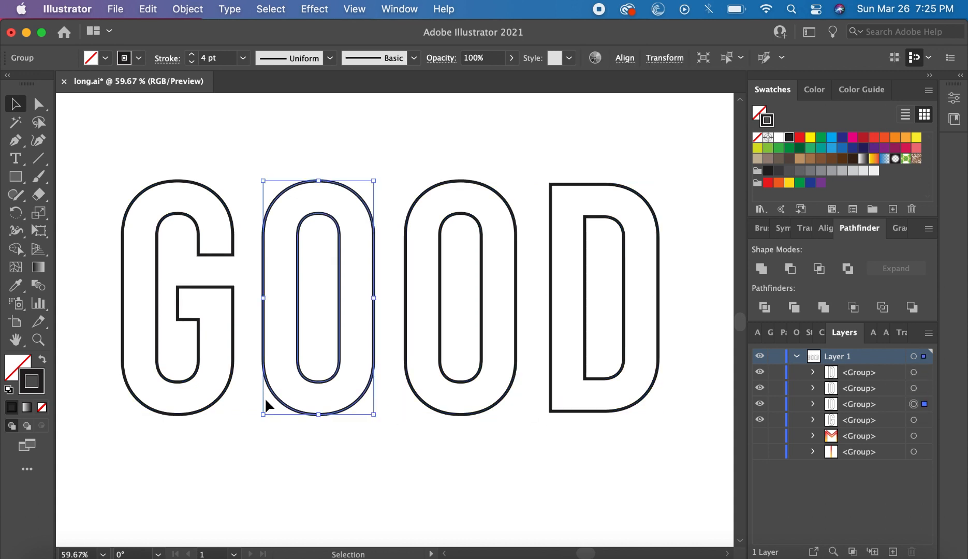
pyautogui.click(222, 395)
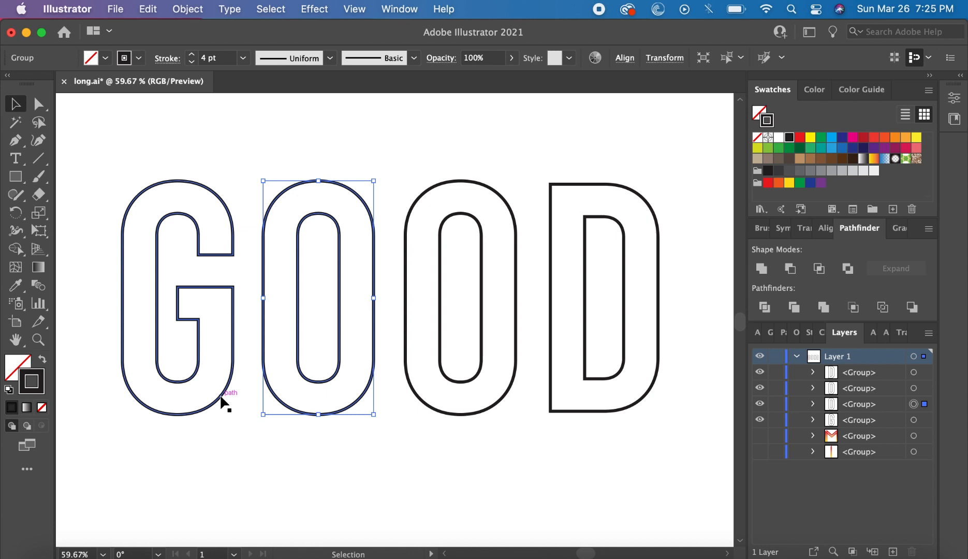
pyautogui.click(116, 253)
# Step: Open the letter G with the Pen tool by deleting an added anchor point on the upper arm's end edge and the crossbar's inner edge
pyautogui.moveTo(91, 180); pyautogui.dragTo(202, 377)
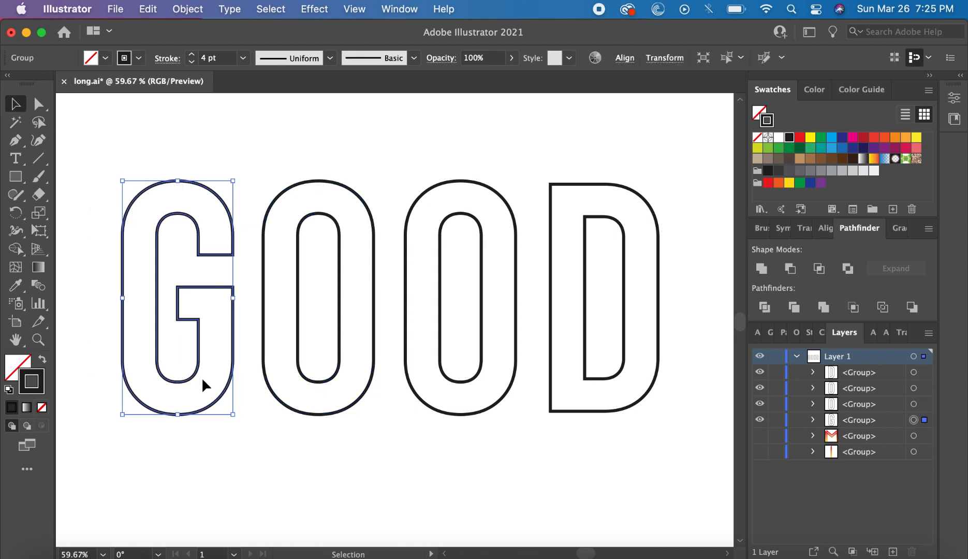
pyautogui.click(15, 146)
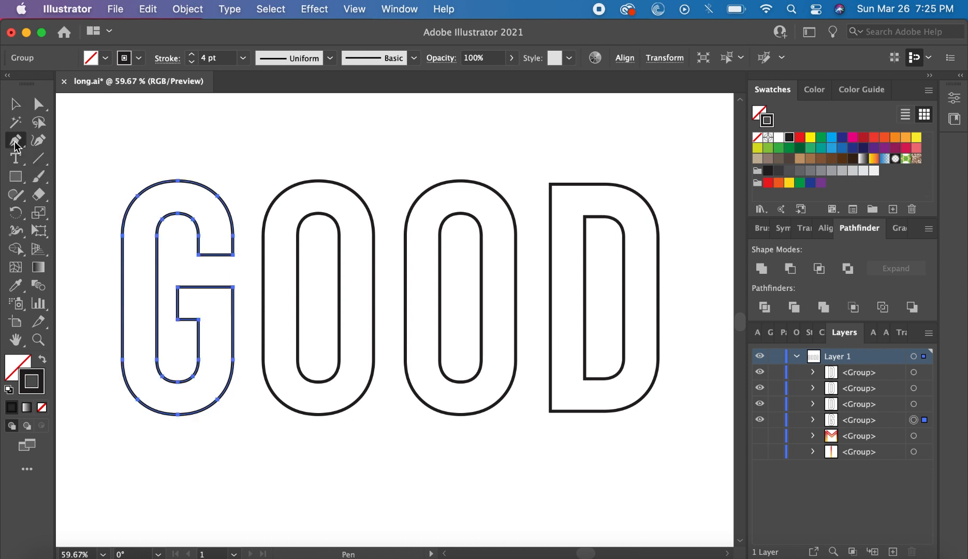
pyautogui.click(211, 255)
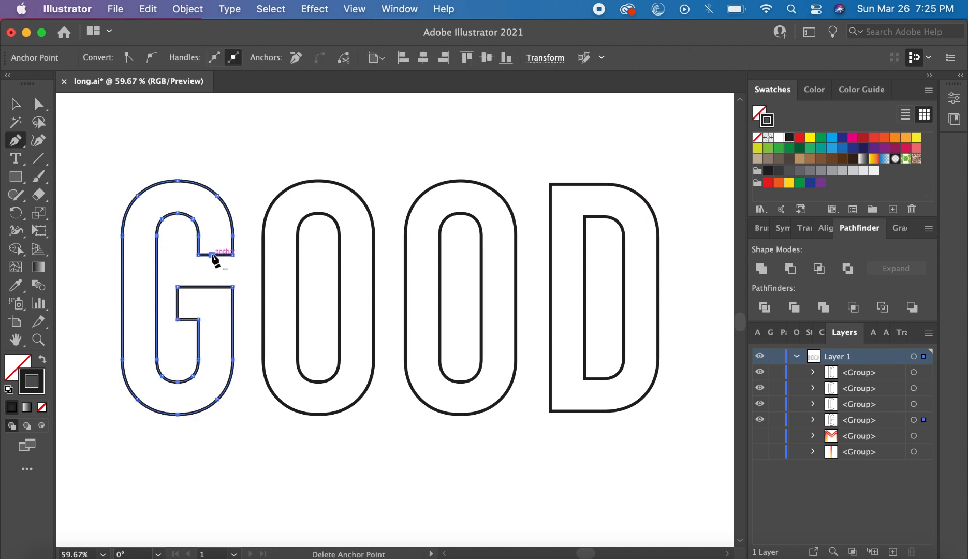
pyautogui.press('Delete')
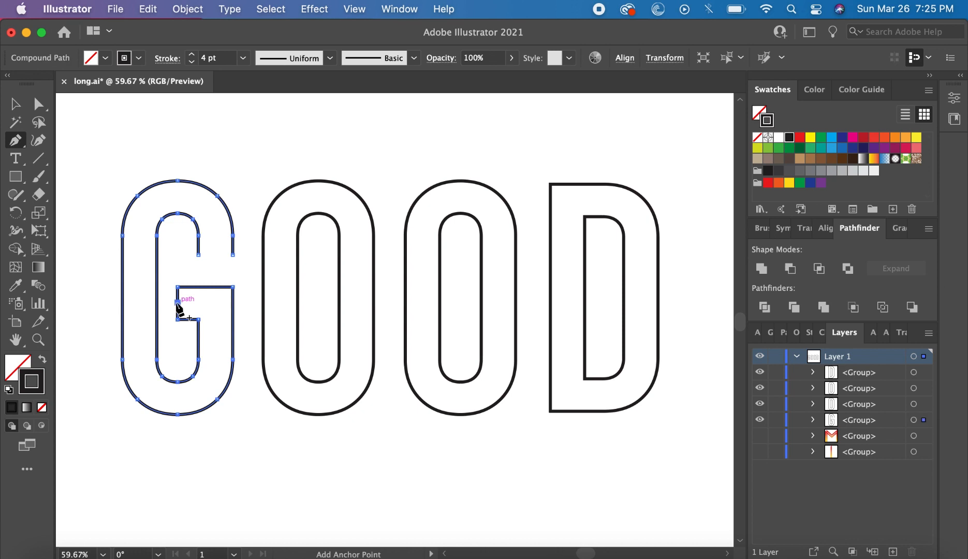
pyautogui.click(177, 302)
pyautogui.press('Delete')
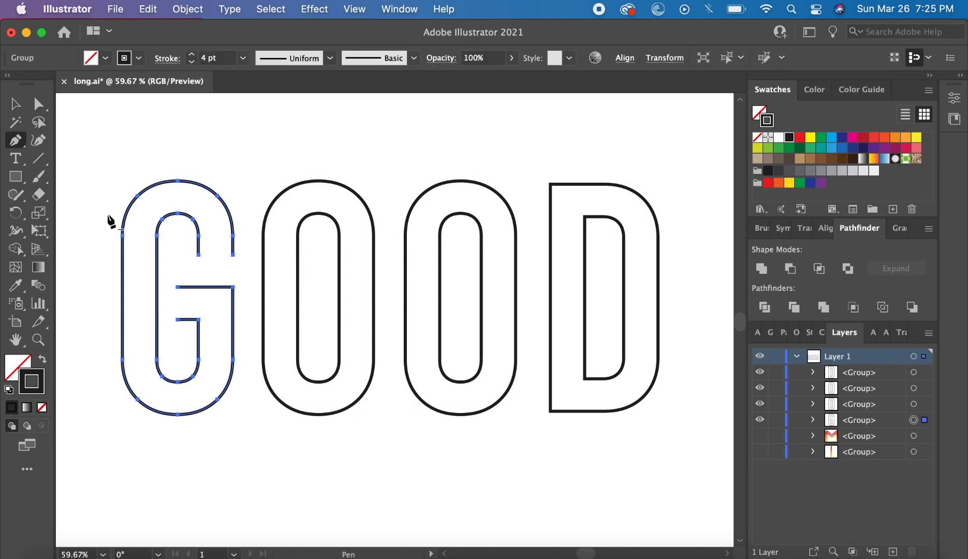
# Step: Ungroup the opened letter G and release its compound path into separate inner and outer paths
pyautogui.click(15, 108)
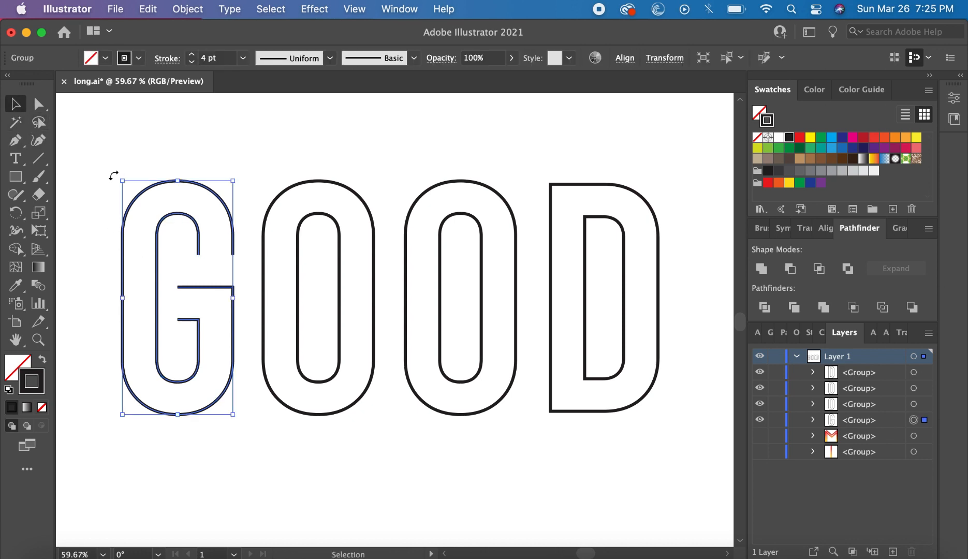
pyautogui.moveTo(104, 161); pyautogui.dragTo(192, 298)
pyautogui.rightClick(185, 293)
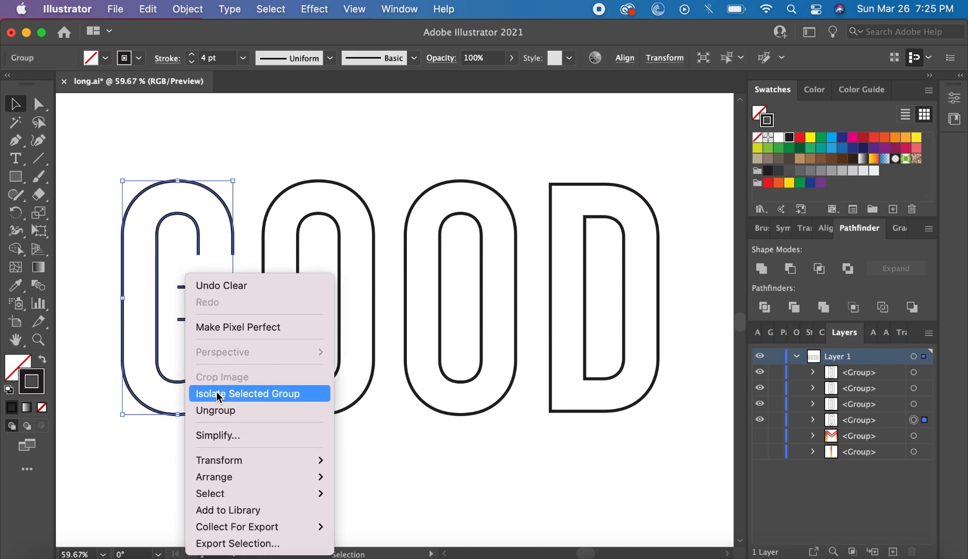
pyautogui.click(224, 410)
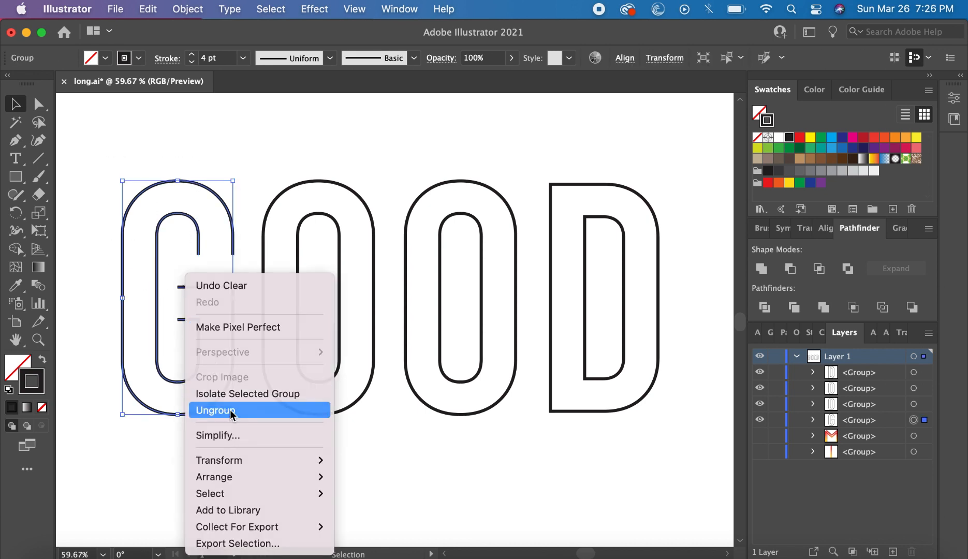
pyautogui.rightClick(156, 306)
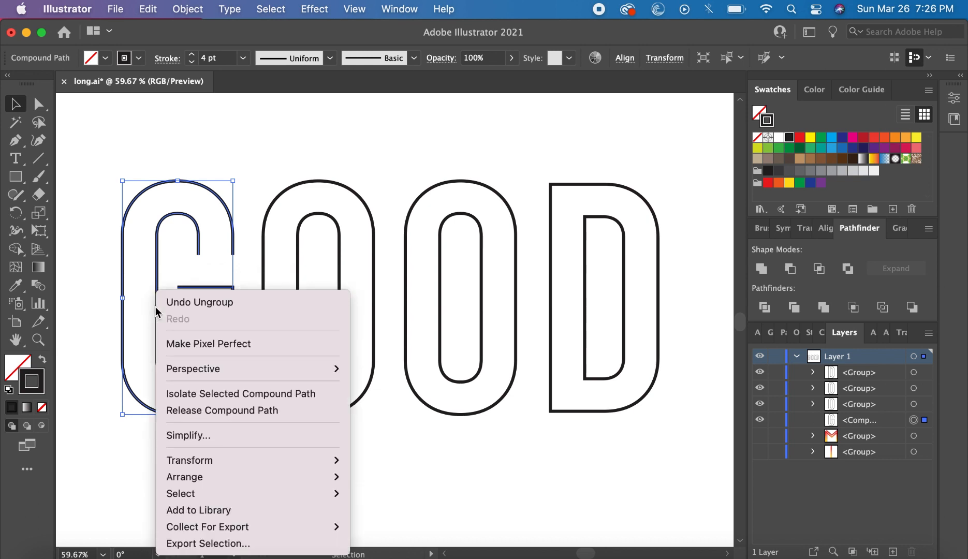
pyautogui.click(192, 411)
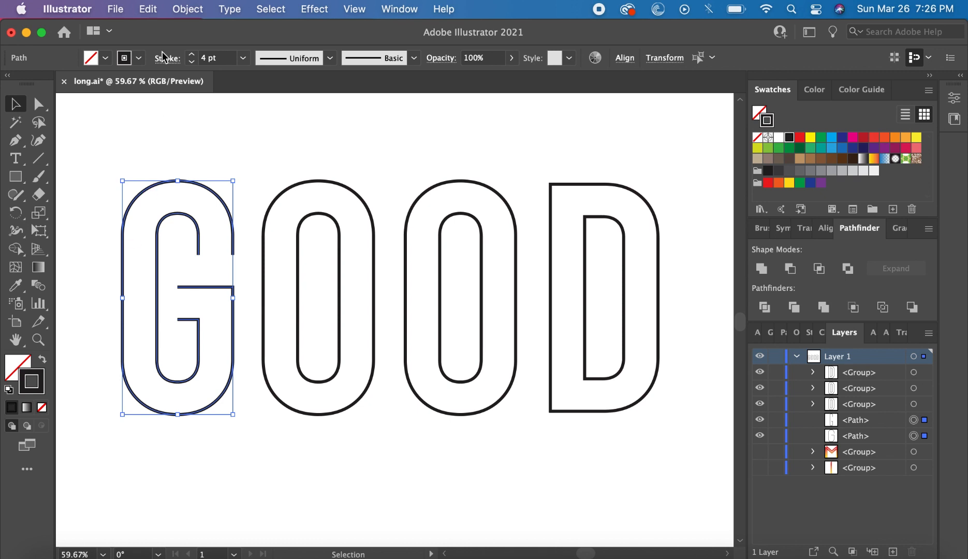
# Step: Set the blend options for the G's two paths to Specified Steps with a value of 4
pyautogui.click(182, 10)
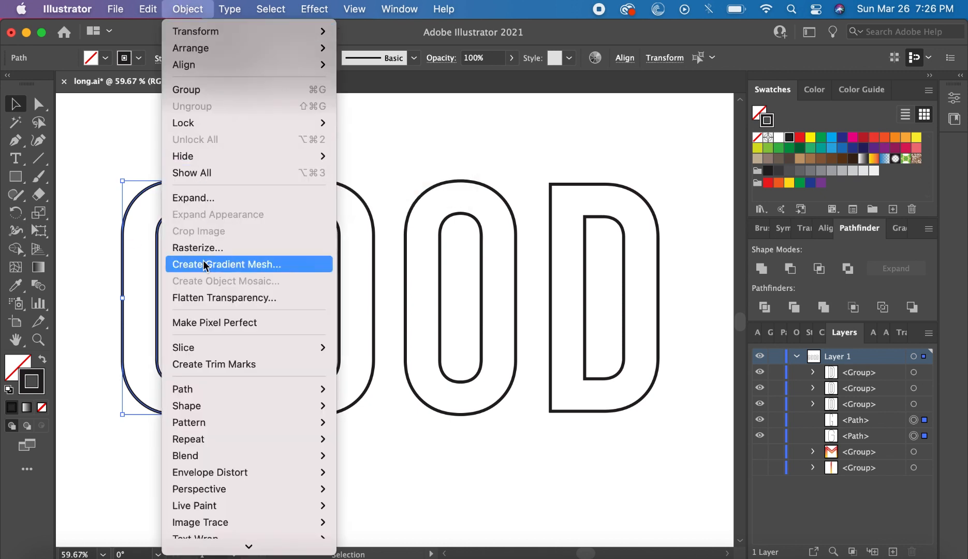
pyautogui.moveTo(199, 455)
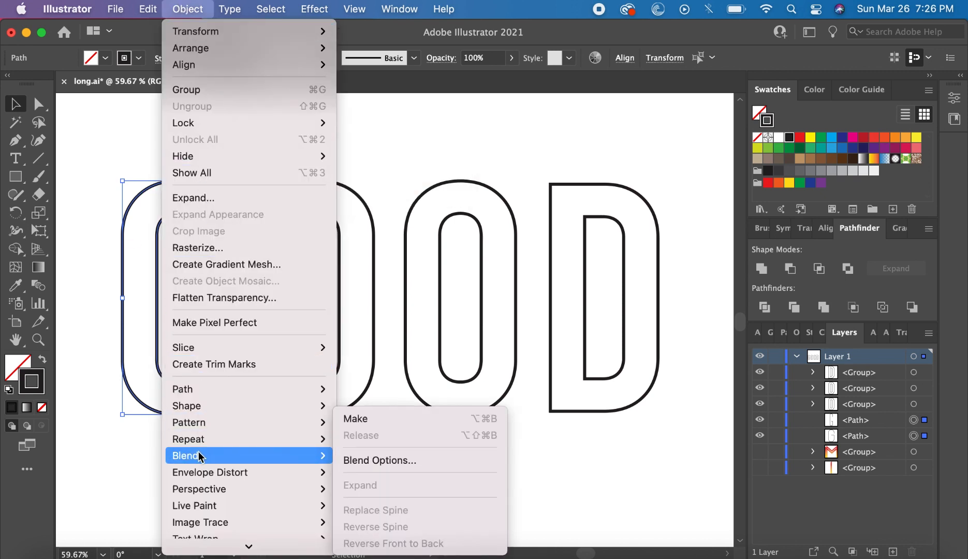
pyautogui.click(357, 461)
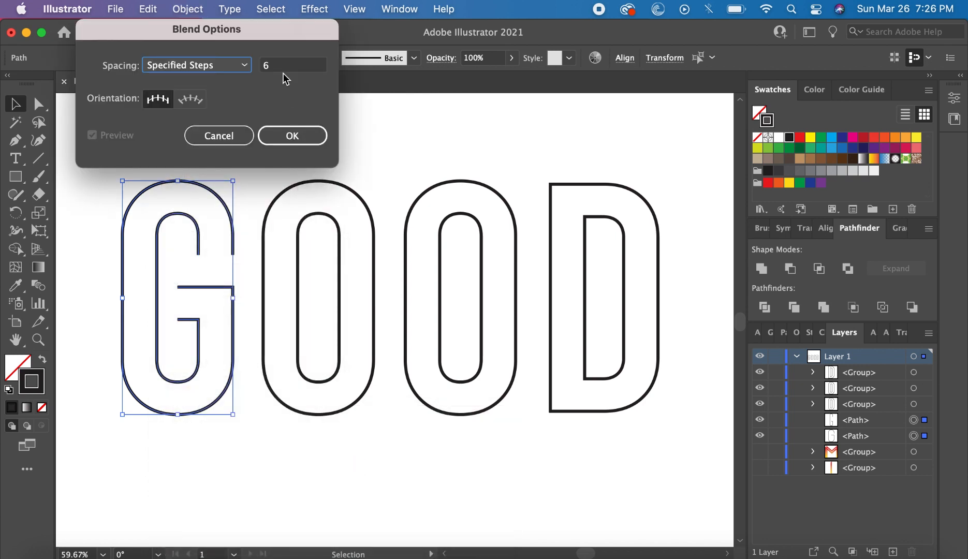
pyautogui.click(282, 67)
pyautogui.press('Down')
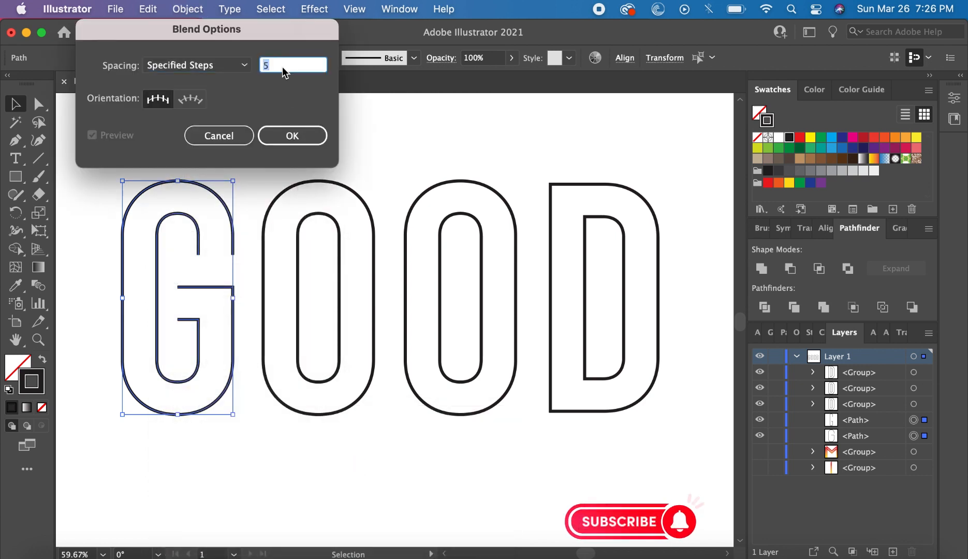
pyautogui.click(291, 135)
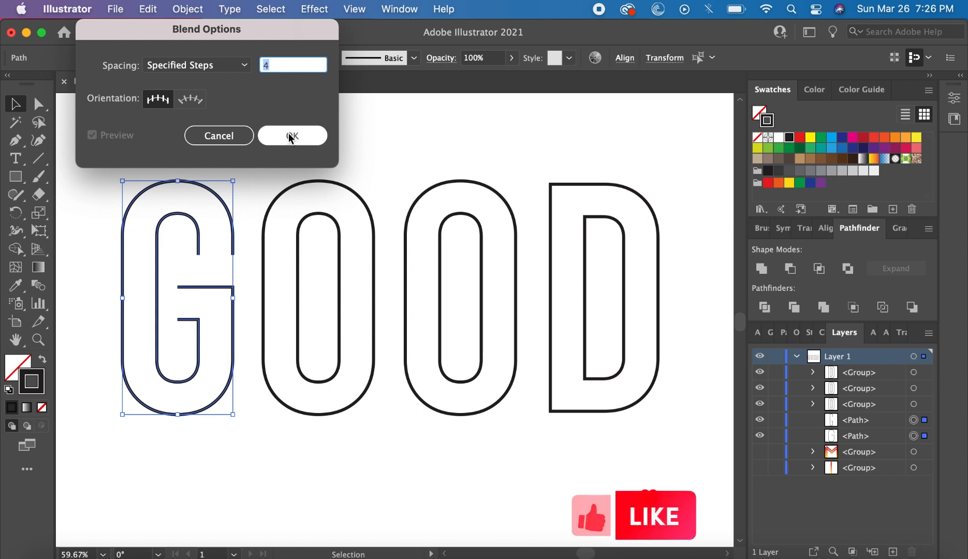
# Step: Make a blend between the inner and outer paths of the letter G and deselect it
pyautogui.click(190, 9)
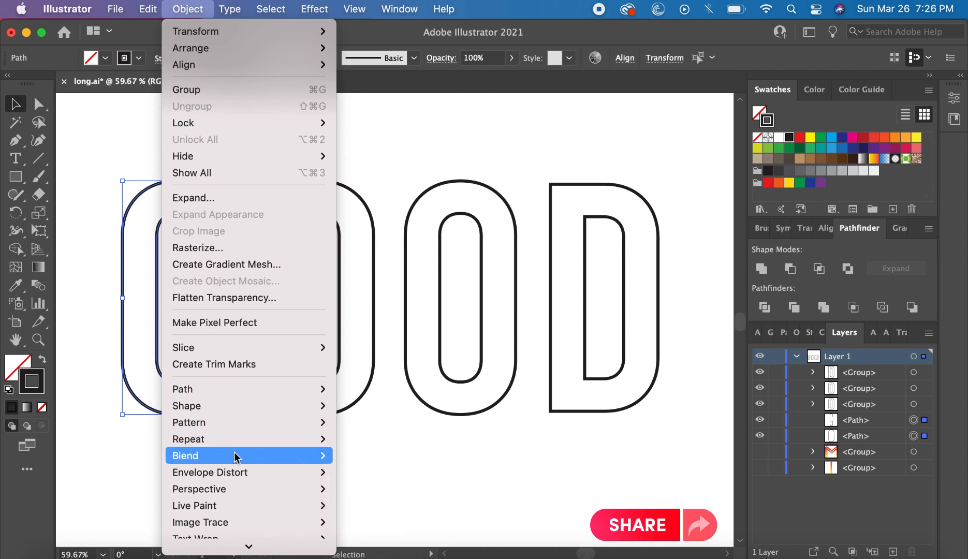
pyautogui.moveTo(261, 457)
pyautogui.click(365, 419)
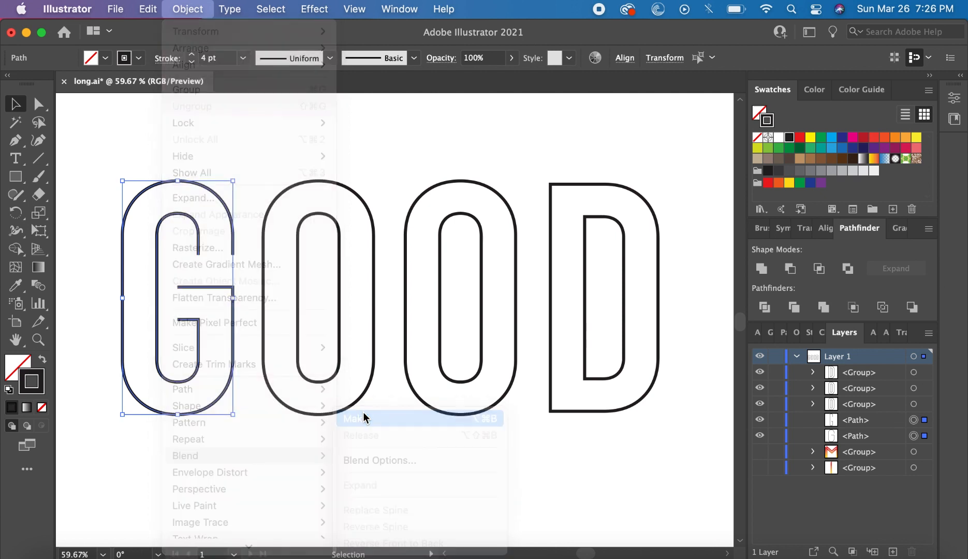
pyautogui.click(333, 428)
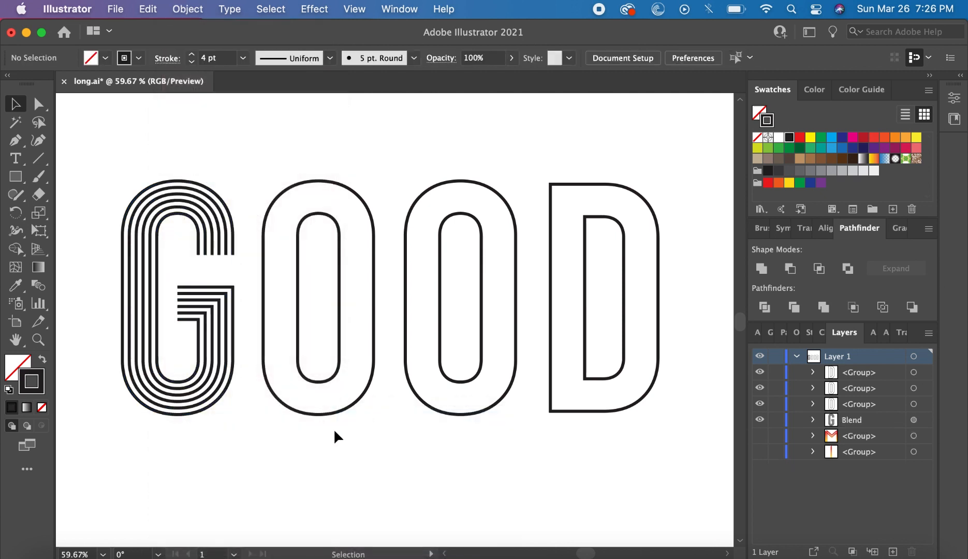
# Step: Ungroup the first letter O and release its compound path into separate inner and outer paths
pyautogui.click(318, 381)
pyautogui.rightClick(318, 382)
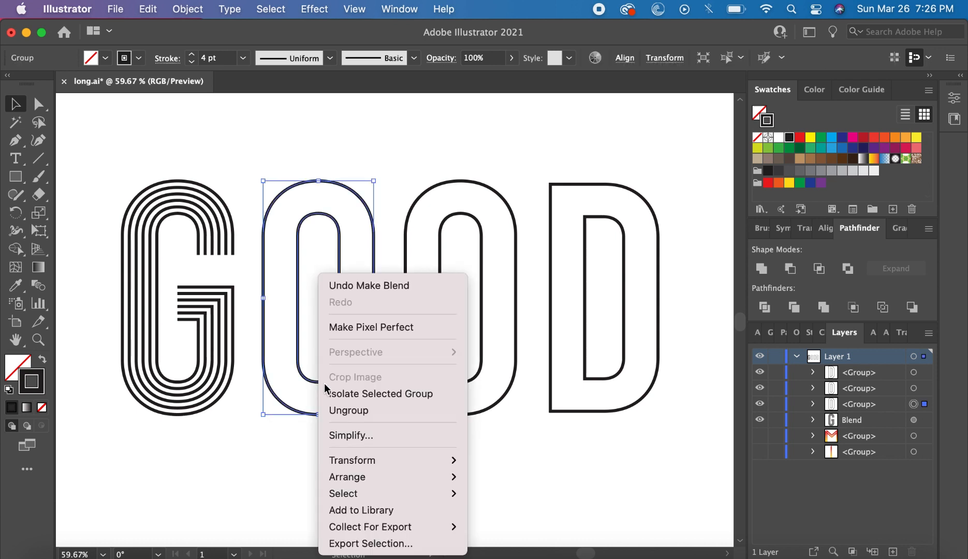
pyautogui.click(350, 409)
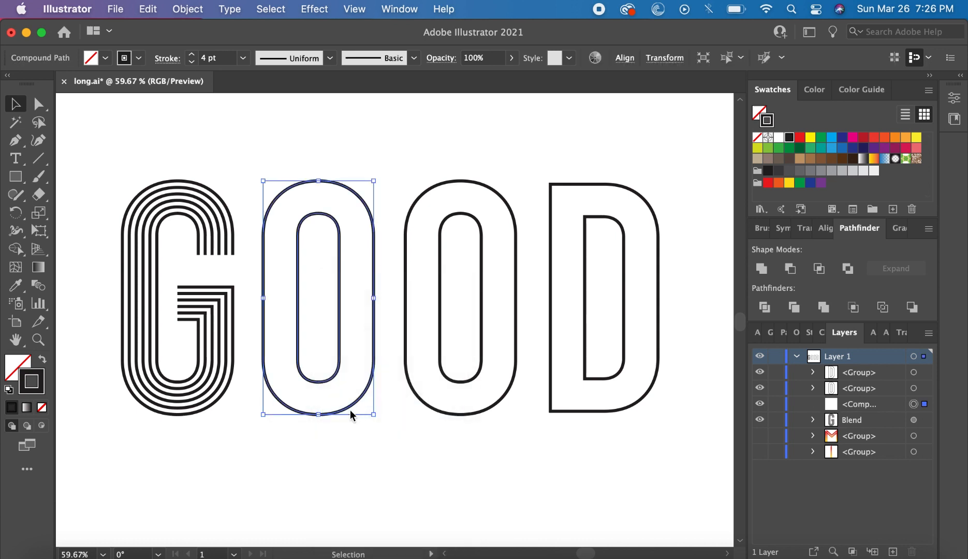
pyautogui.rightClick(325, 380)
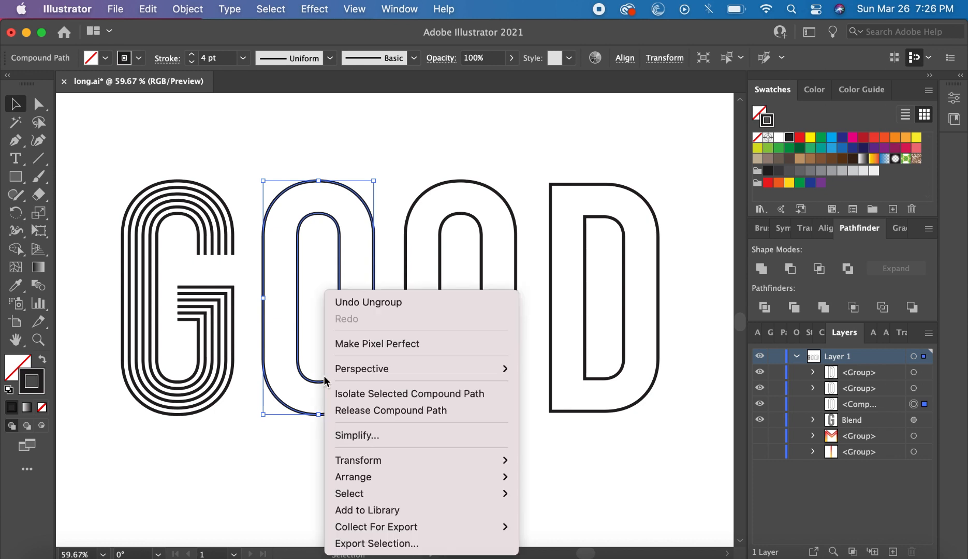
pyautogui.click(368, 411)
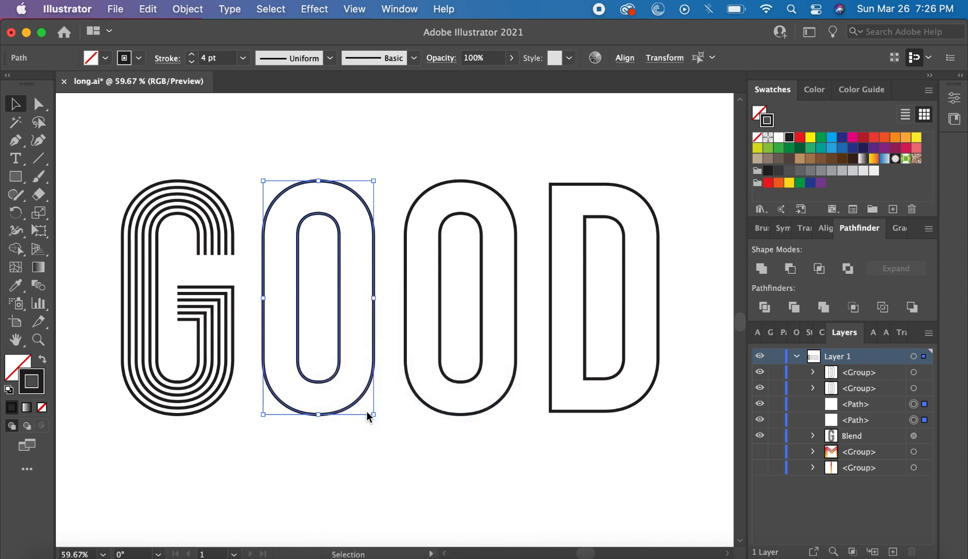
# Step: Make a blend between the first O's inner and outer paths and deselect it
pyautogui.click(187, 9)
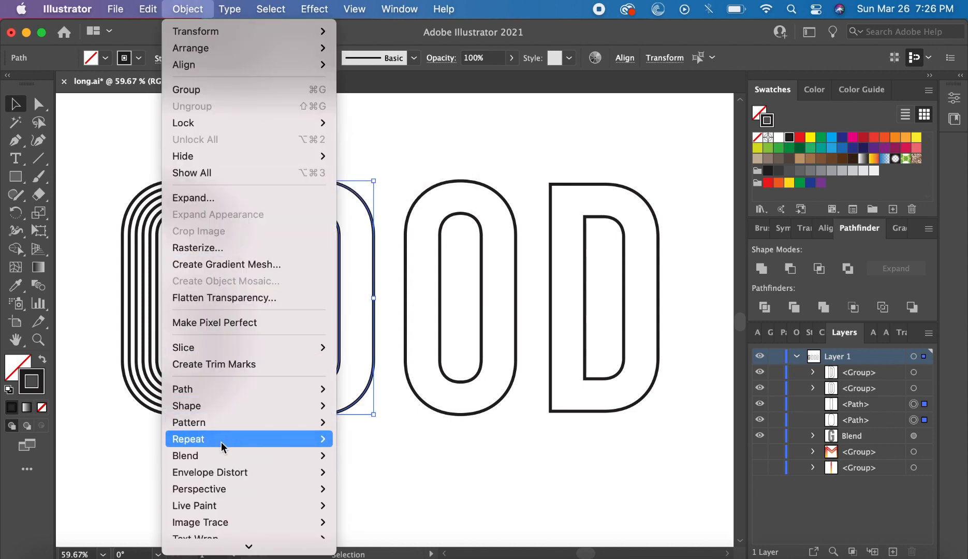
pyautogui.moveTo(224, 454)
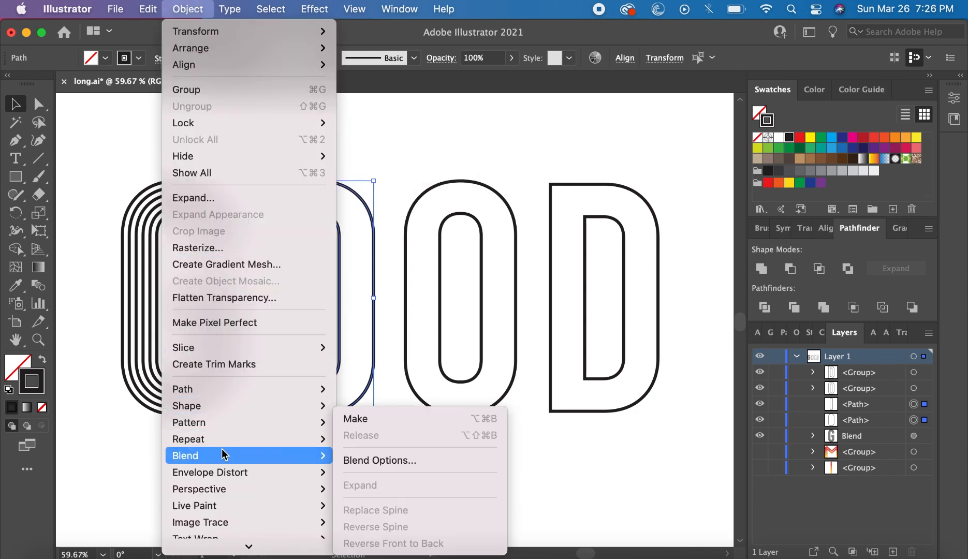
pyautogui.click(356, 419)
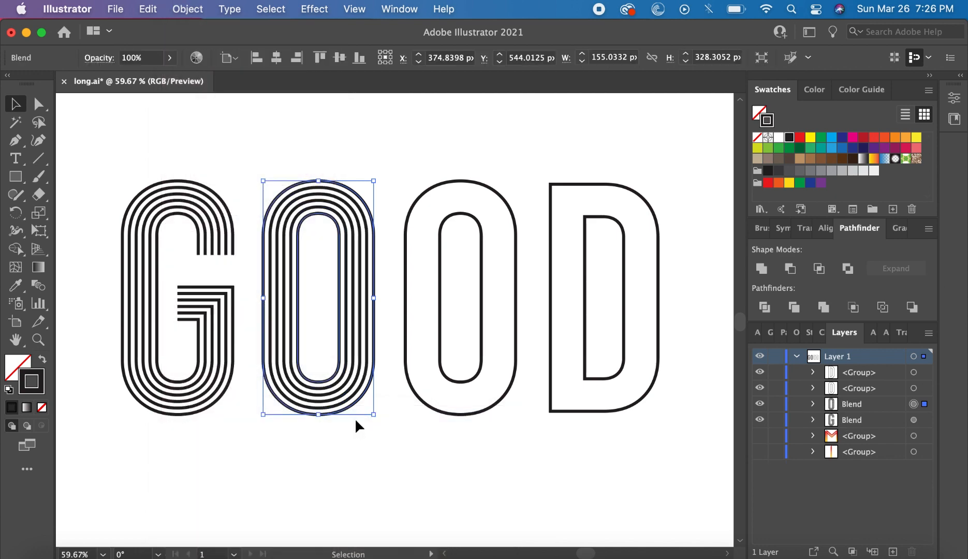
pyautogui.click(361, 439)
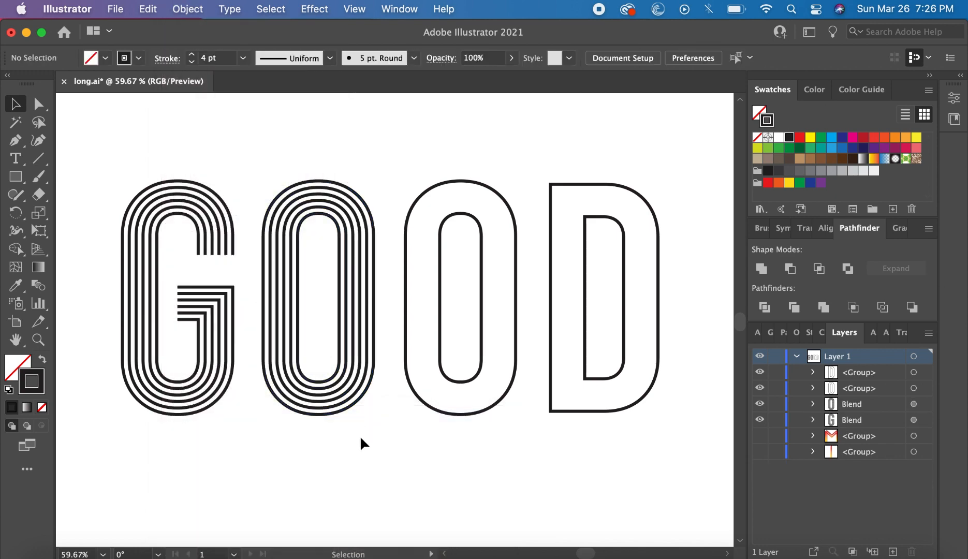
# Step: Ungroup the second letter O and release its compound path into separate inner and outer paths
pyautogui.click(429, 407)
pyautogui.rightClick(431, 409)
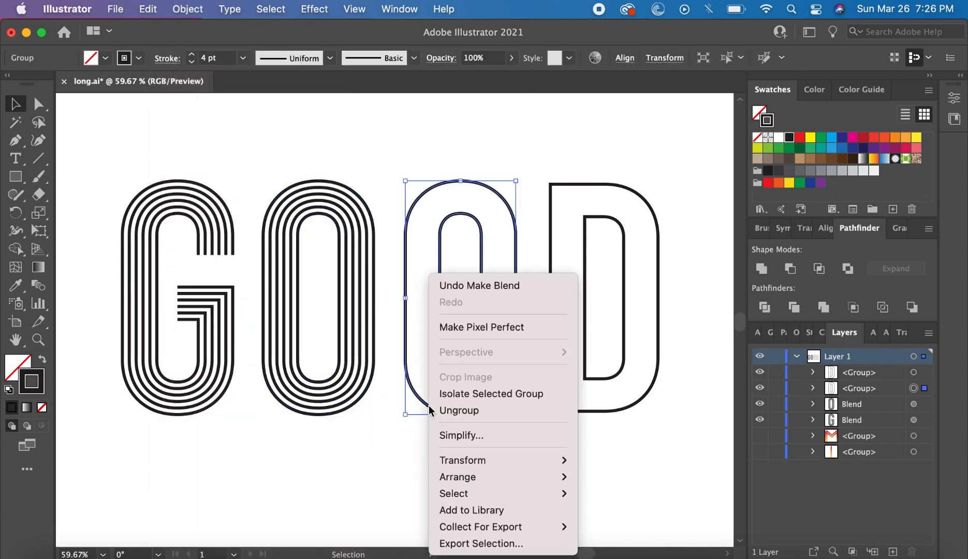
pyautogui.click(465, 412)
pyautogui.rightClick(454, 378)
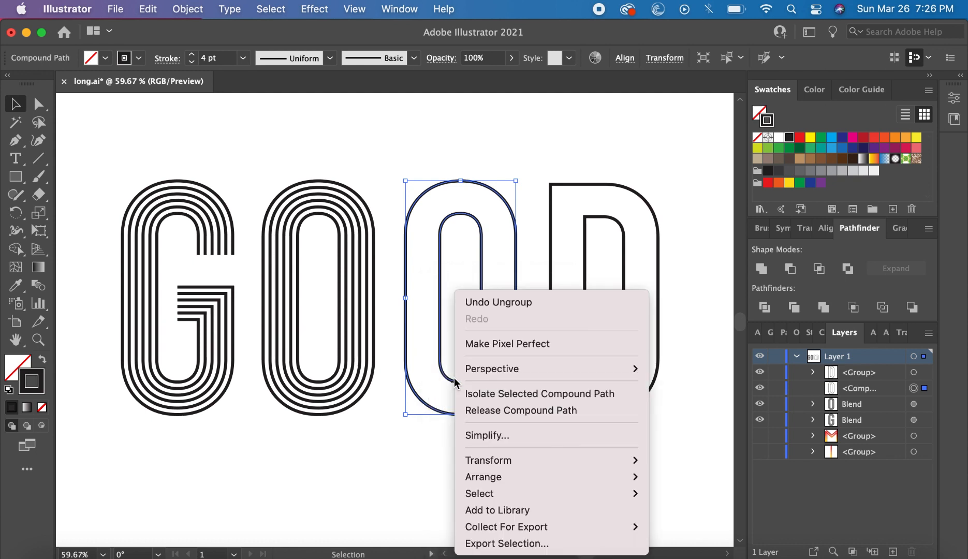
pyautogui.click(490, 410)
# Step: Keep the blend options at 4 specified steps and blend the second O's inner and outer paths
pyautogui.click(191, 9)
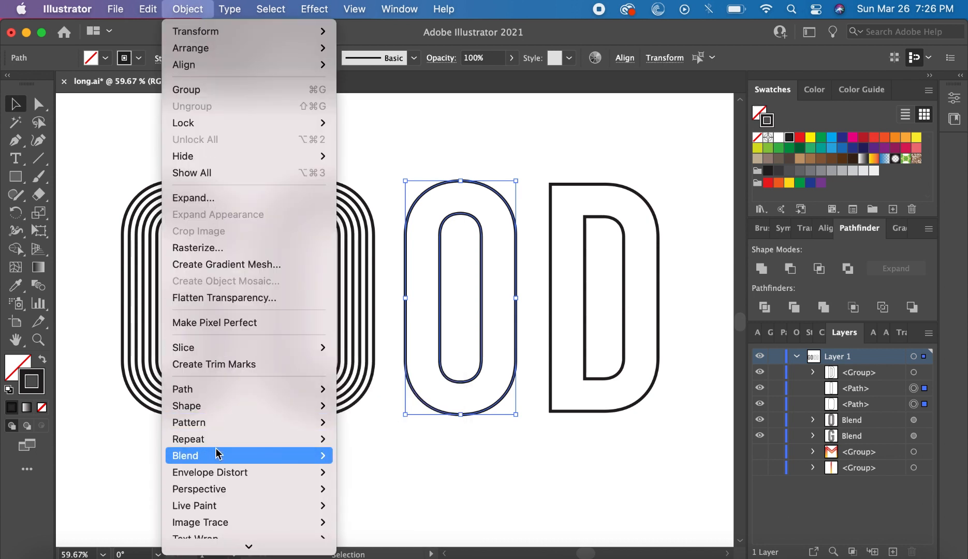
pyautogui.moveTo(216, 455)
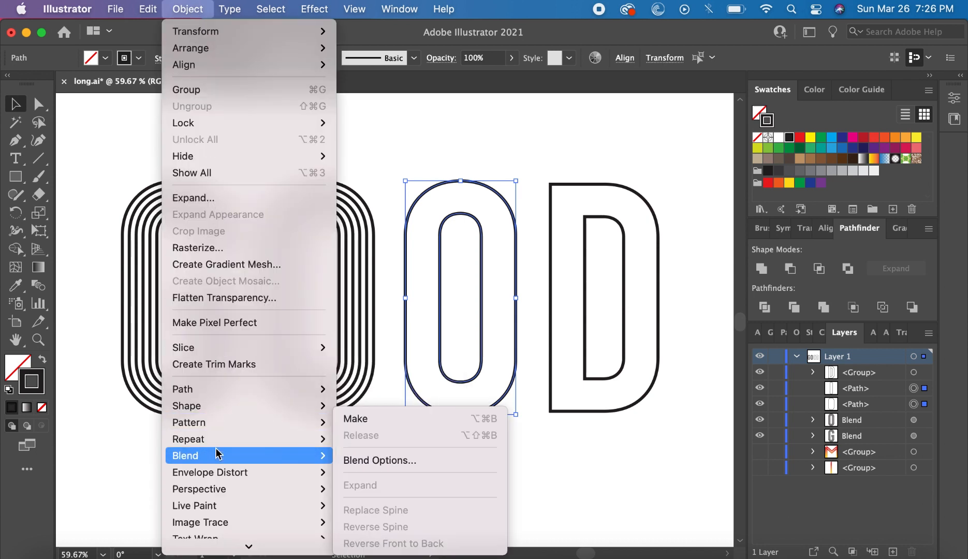
pyautogui.click(369, 458)
pyautogui.click(300, 142)
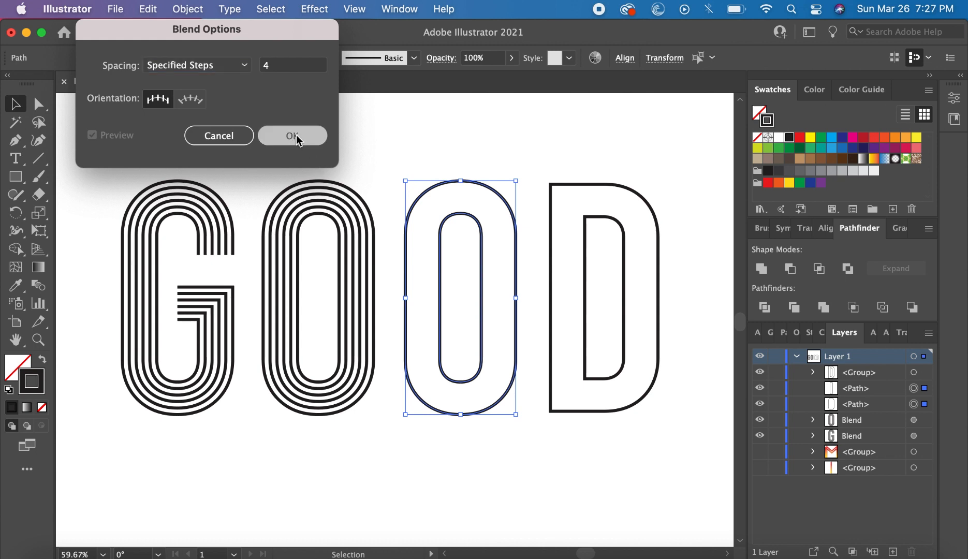
pyautogui.click(184, 13)
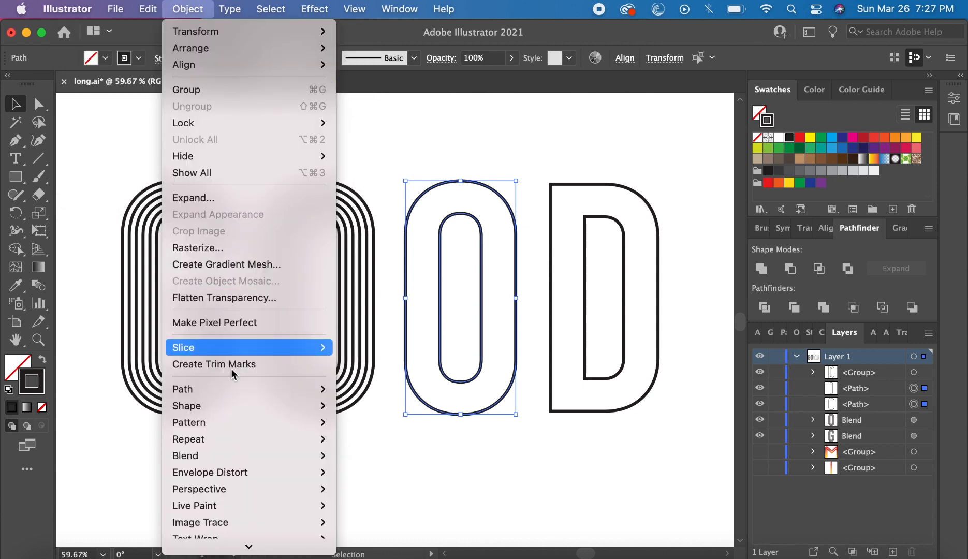
pyautogui.moveTo(251, 458)
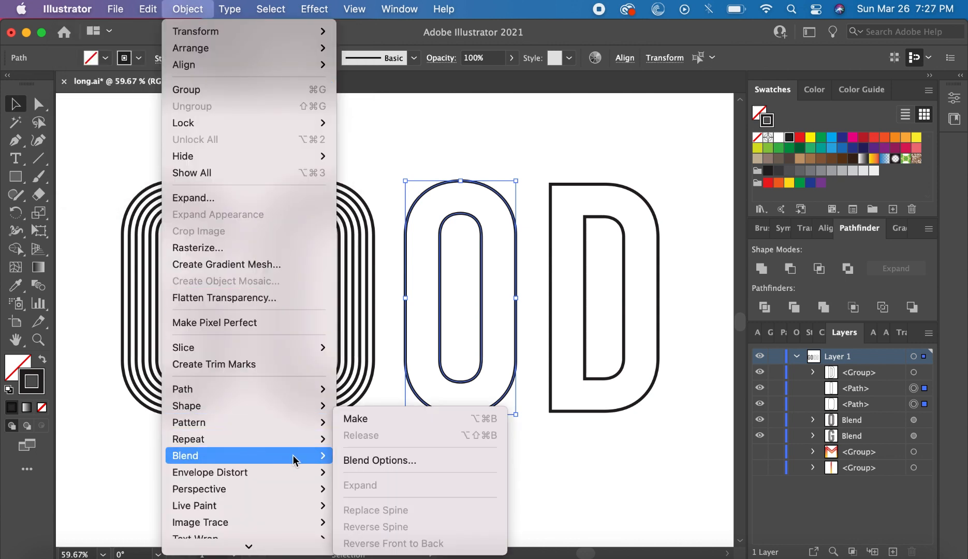
pyautogui.click(373, 420)
pyautogui.click(422, 460)
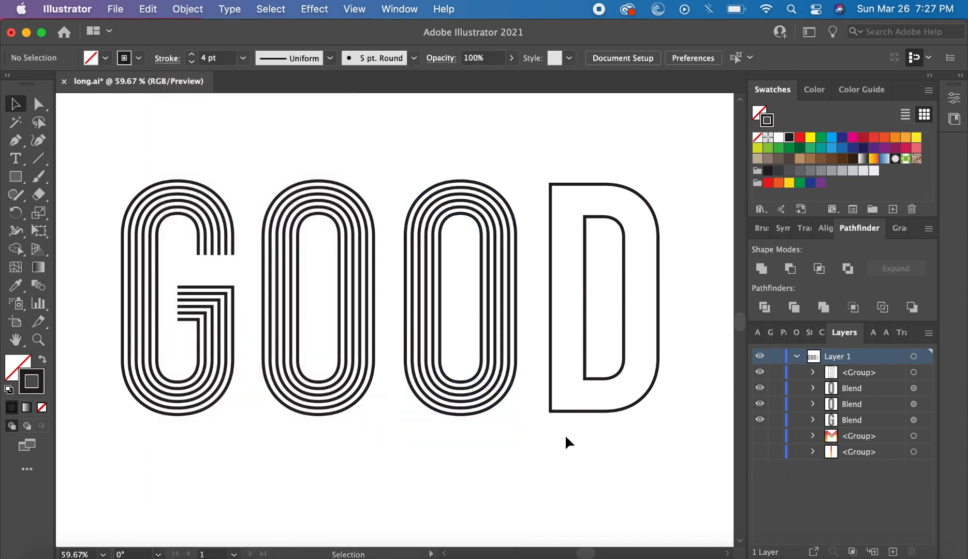
# Step: Ungroup the letter D and release its compound path into separate inner and outer paths
pyautogui.click(572, 413)
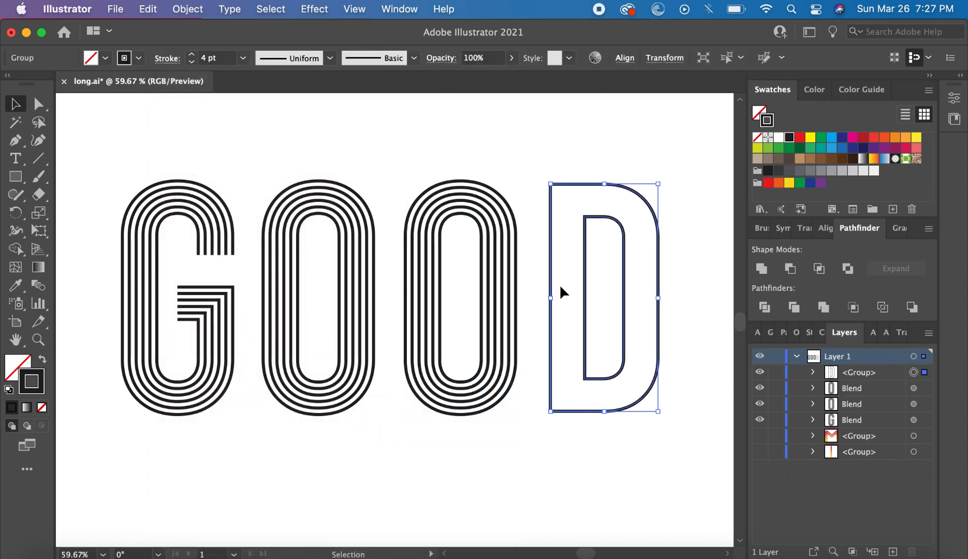
pyautogui.rightClick(580, 298)
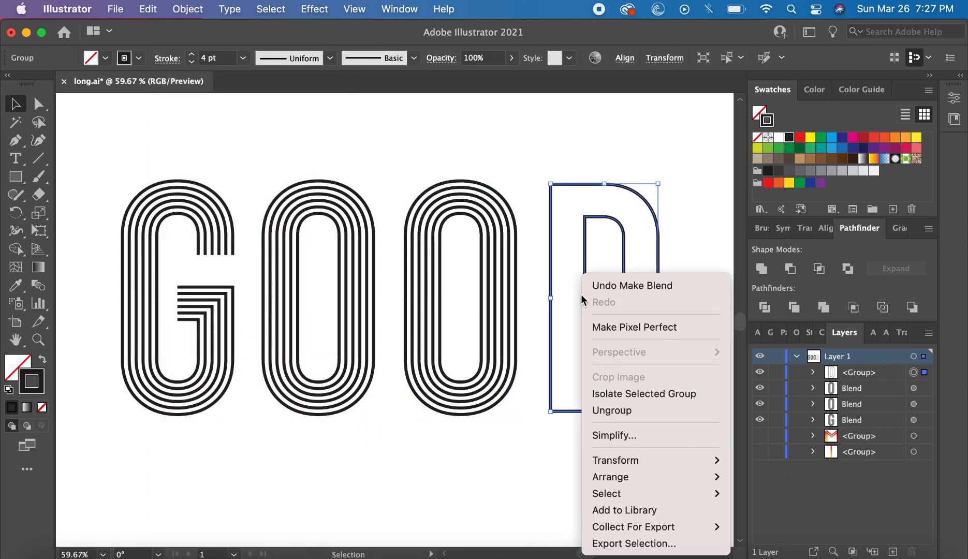
pyautogui.click(616, 412)
pyautogui.rightClick(588, 376)
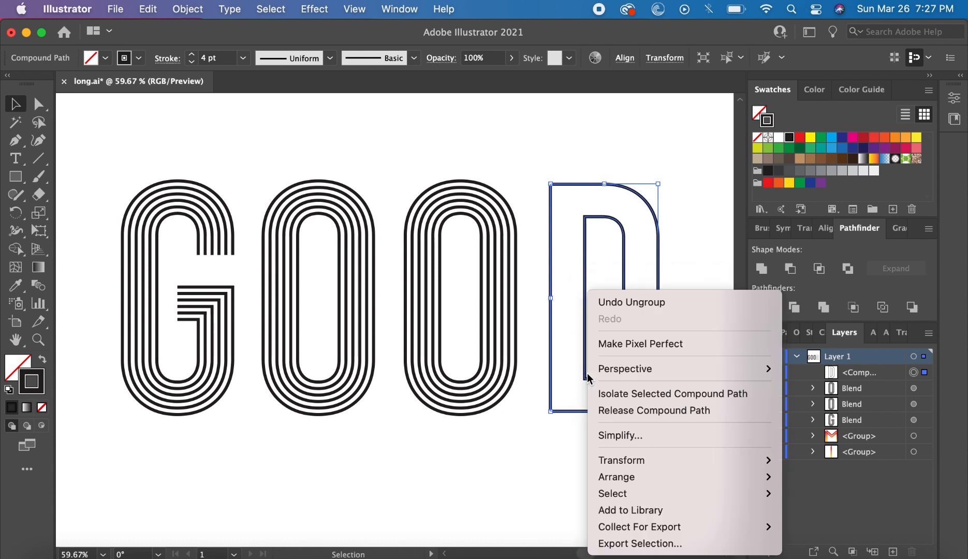
pyautogui.click(620, 410)
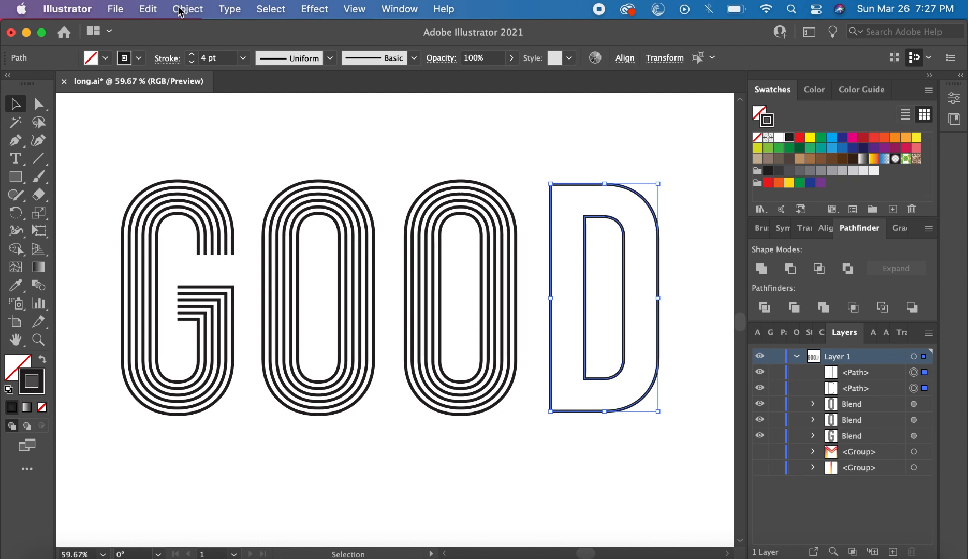
# Step: Make a blend between the letter D's inner and outer paths and deselect it
pyautogui.click(180, 10)
pyautogui.moveTo(217, 404)
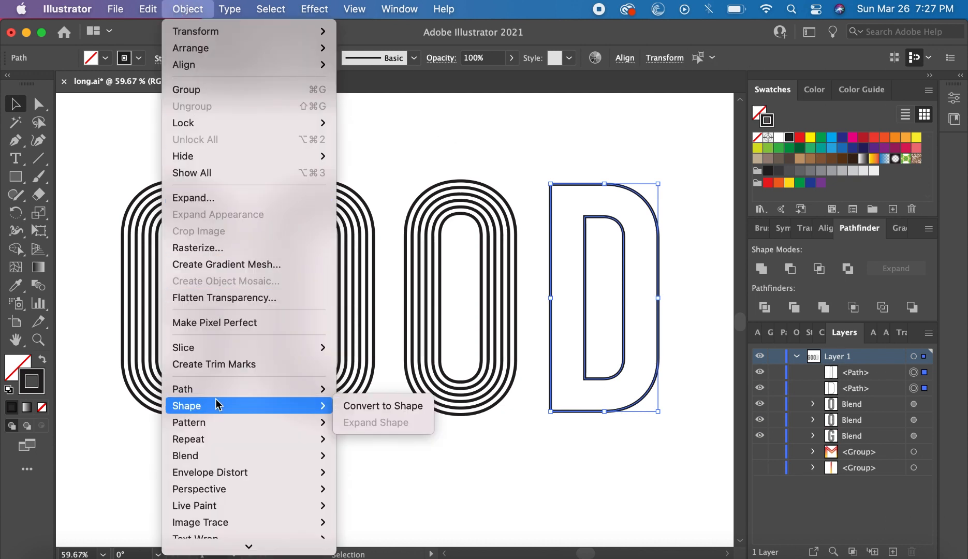
pyautogui.moveTo(217, 454)
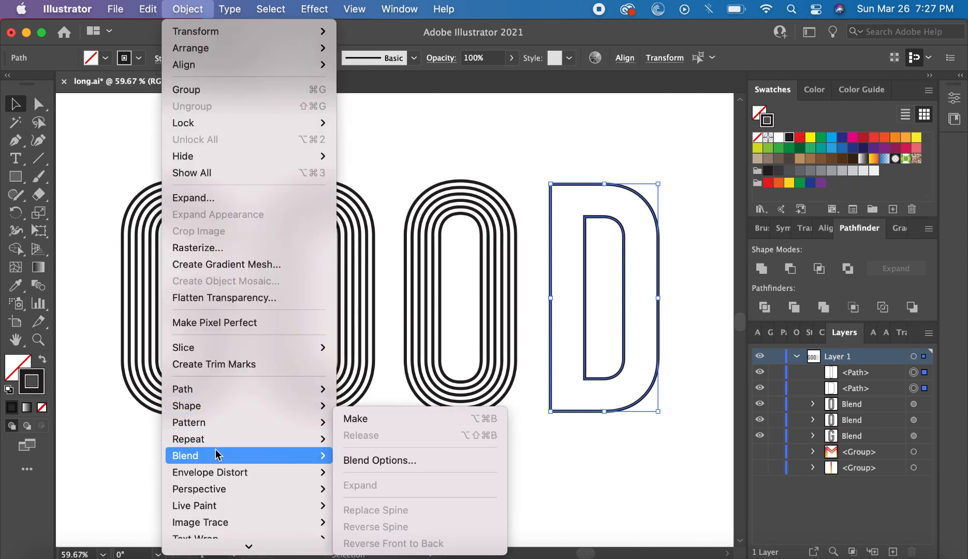
pyautogui.click(360, 423)
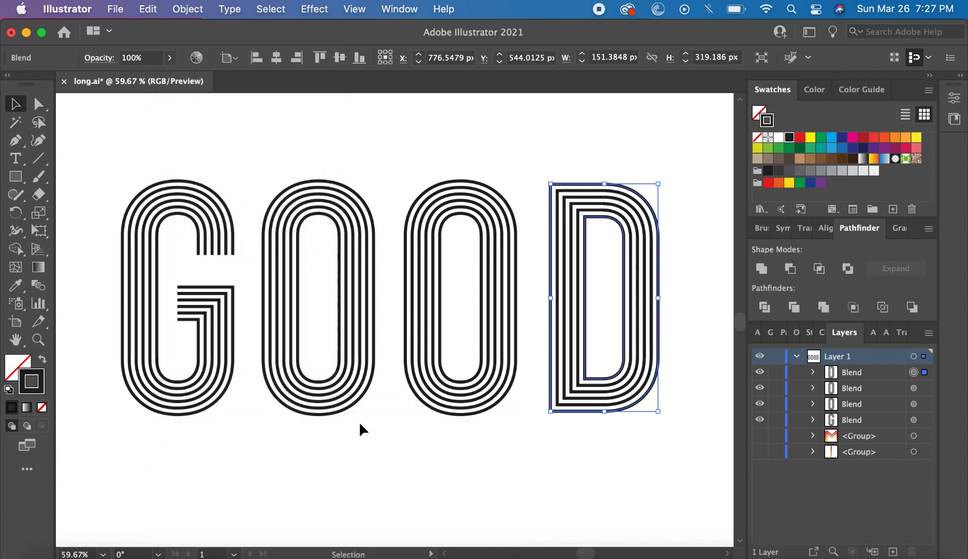
pyautogui.click(466, 452)
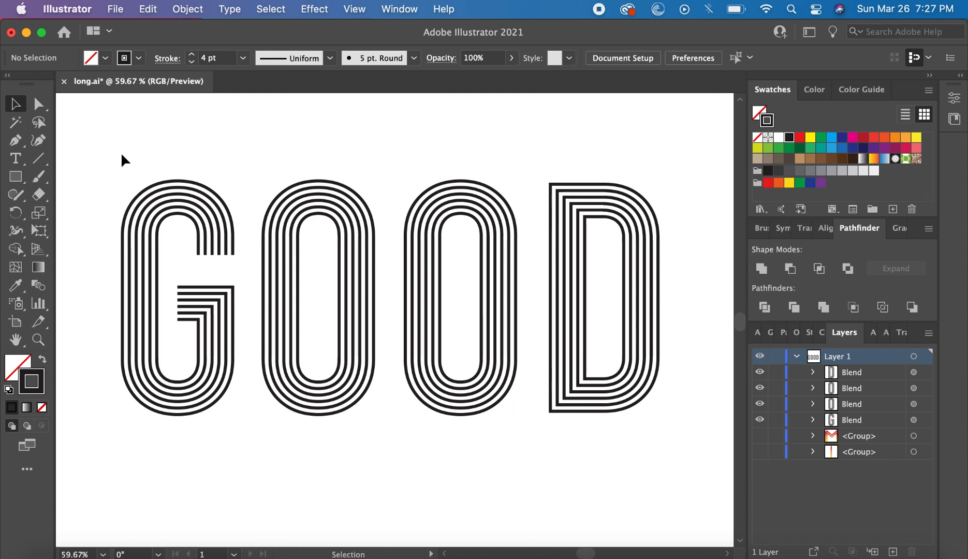
# Step: Group the four blended letters of GOOD into a single group
pyautogui.moveTo(121, 154); pyautogui.dragTo(645, 358)
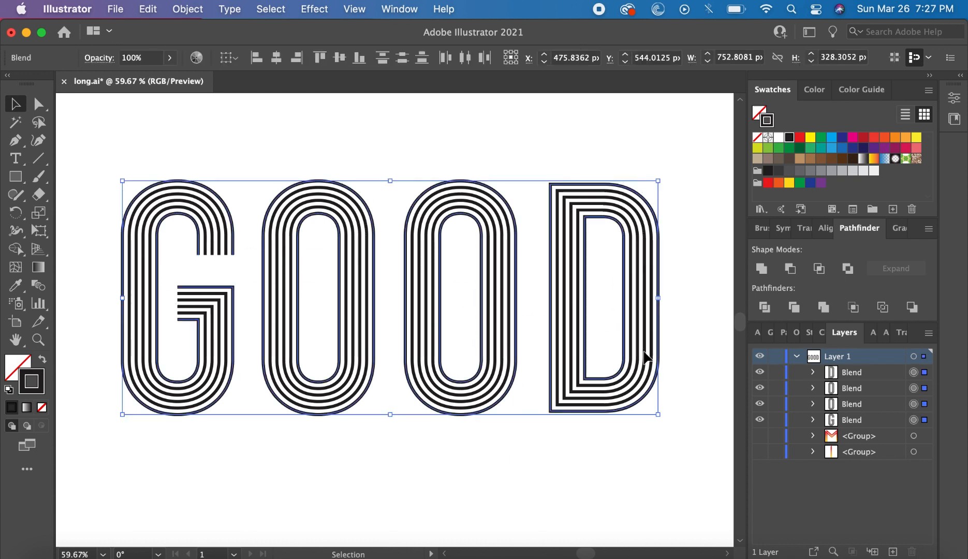
pyautogui.click(901, 229)
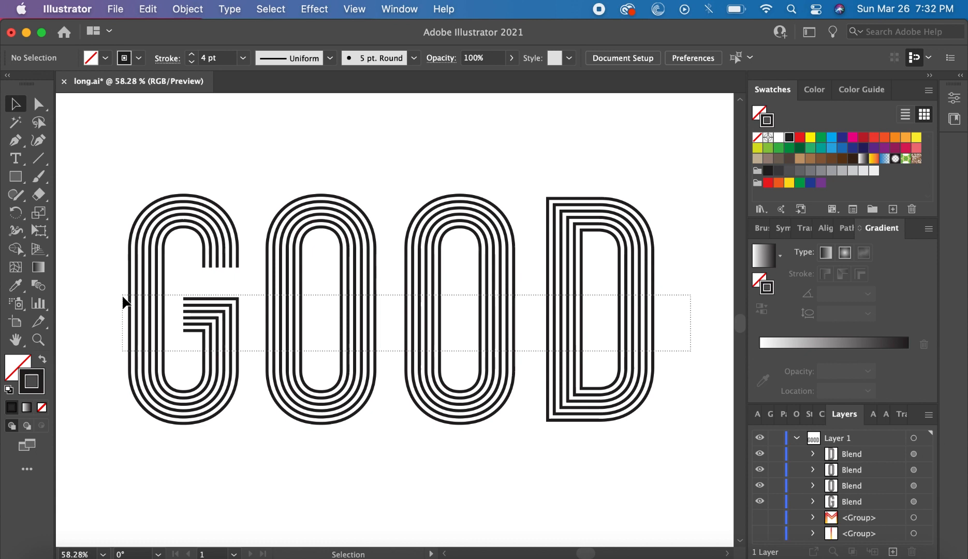
pyautogui.press('super+a')
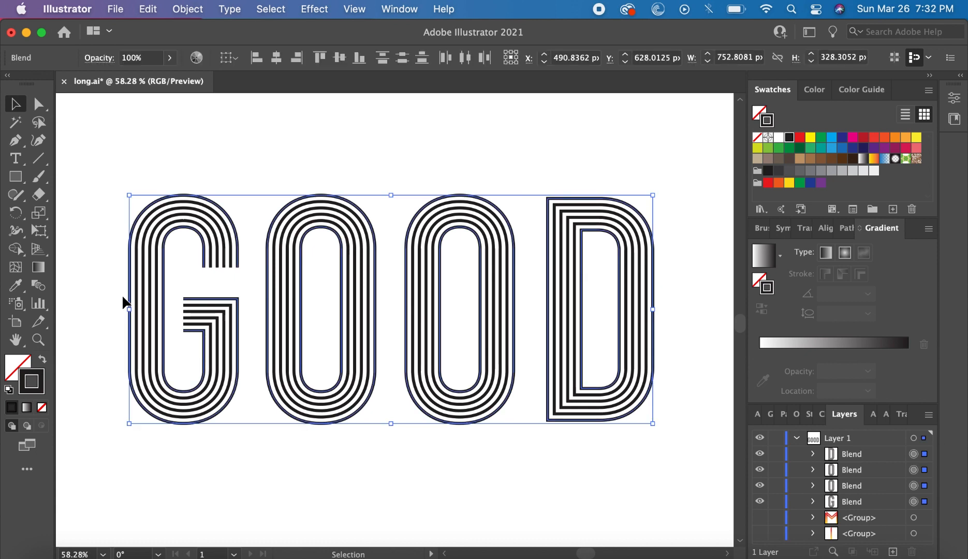
pyautogui.click(188, 8)
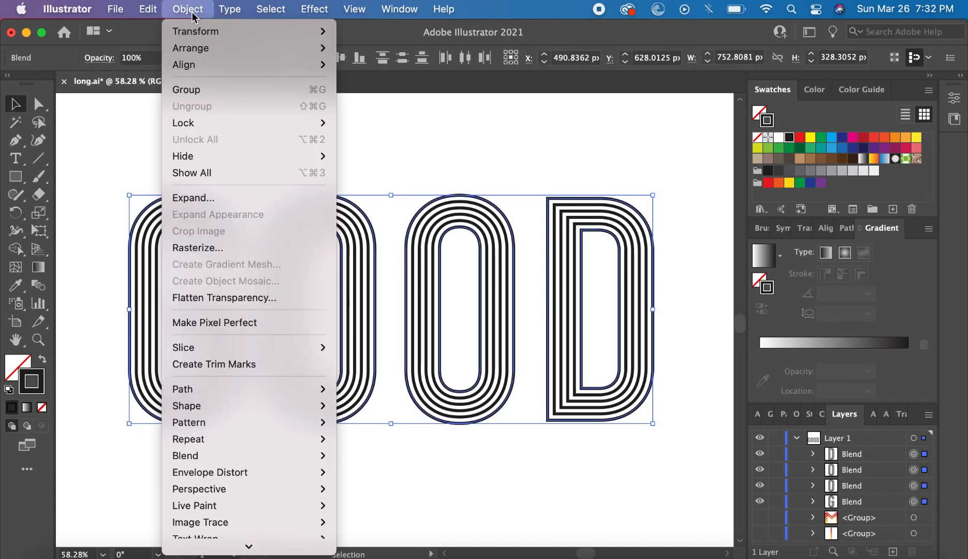
pyautogui.click(198, 92)
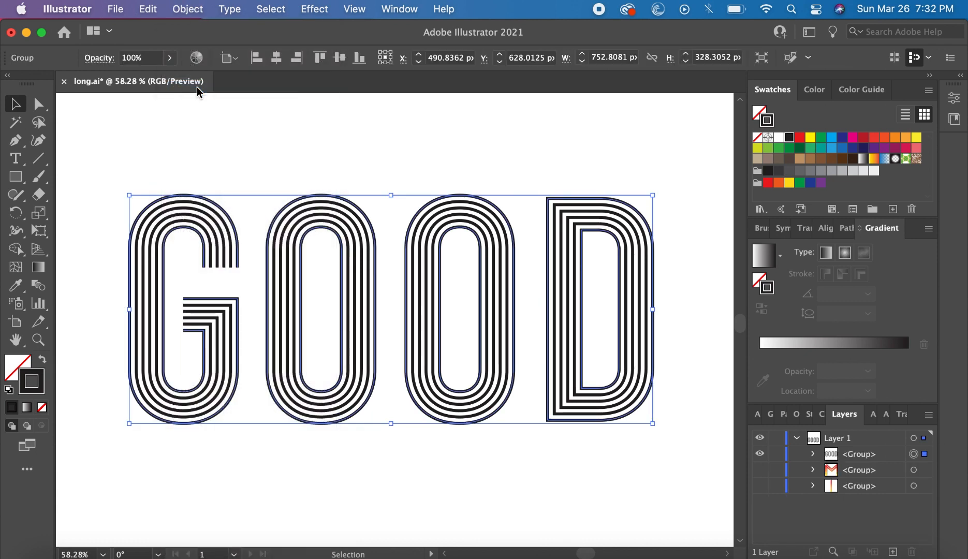
# Step: Expand the grouped lettering with the Object, Fill and Stroke options enabled
pyautogui.click(187, 9)
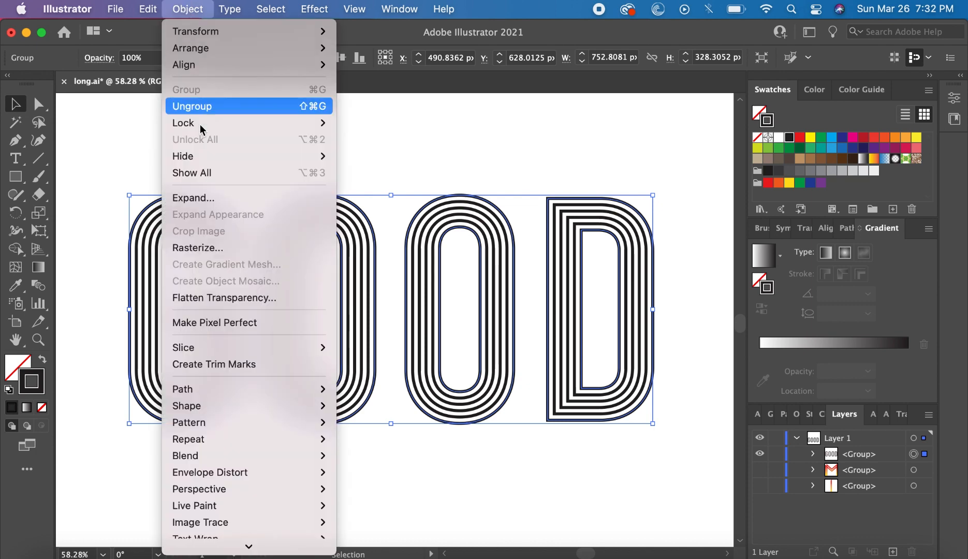
pyautogui.click(206, 199)
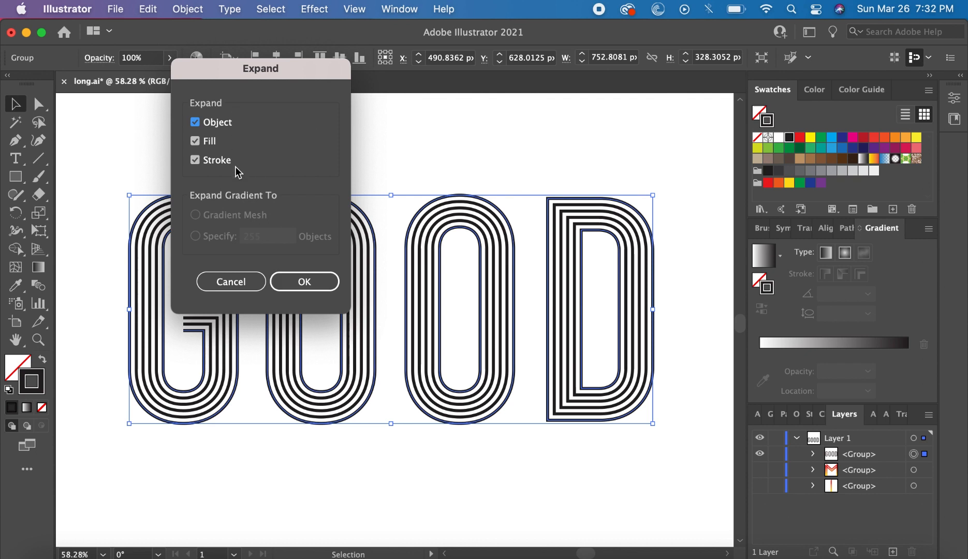
pyautogui.click(286, 285)
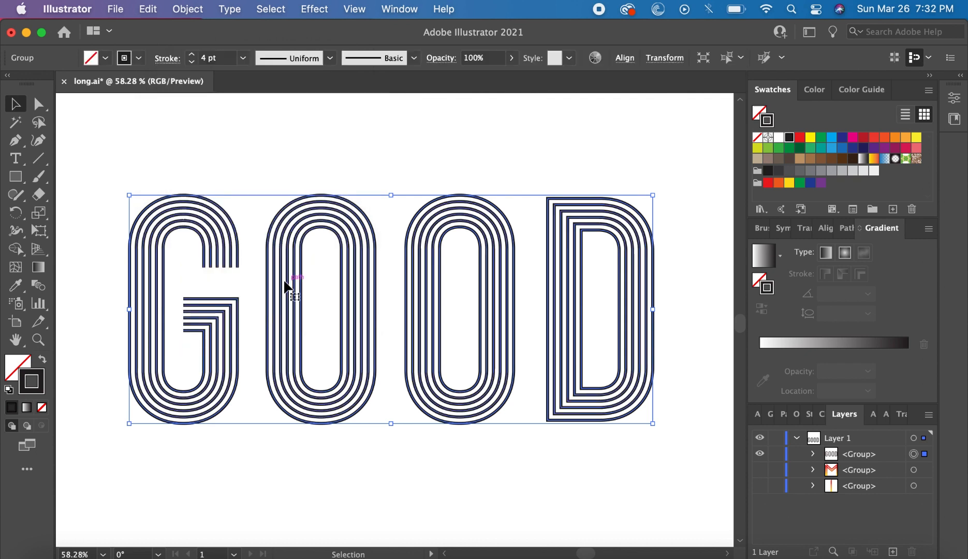
# Step: Make the expanded GOOD lettering into a compound path
pyautogui.click(189, 9)
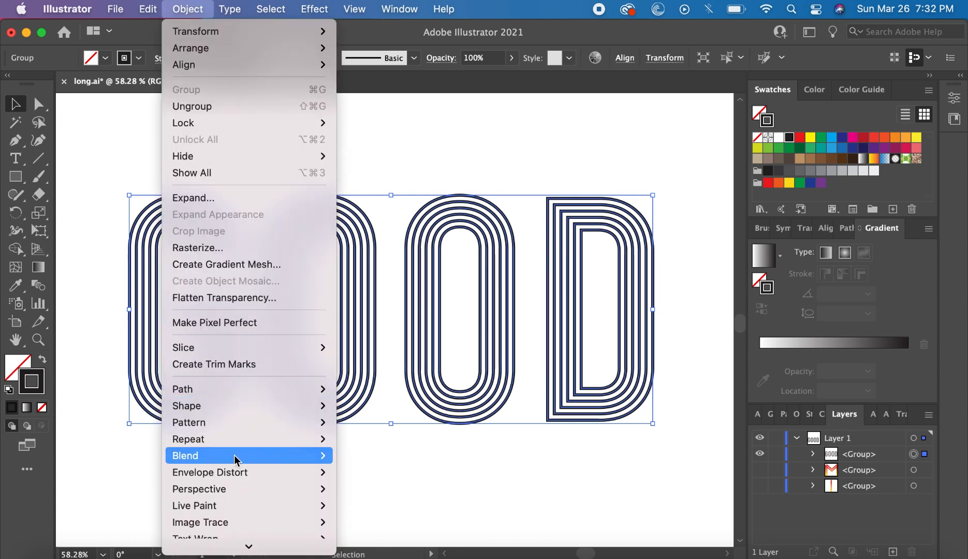
pyautogui.scroll(-4, 231, 457)
pyautogui.moveTo(247, 491)
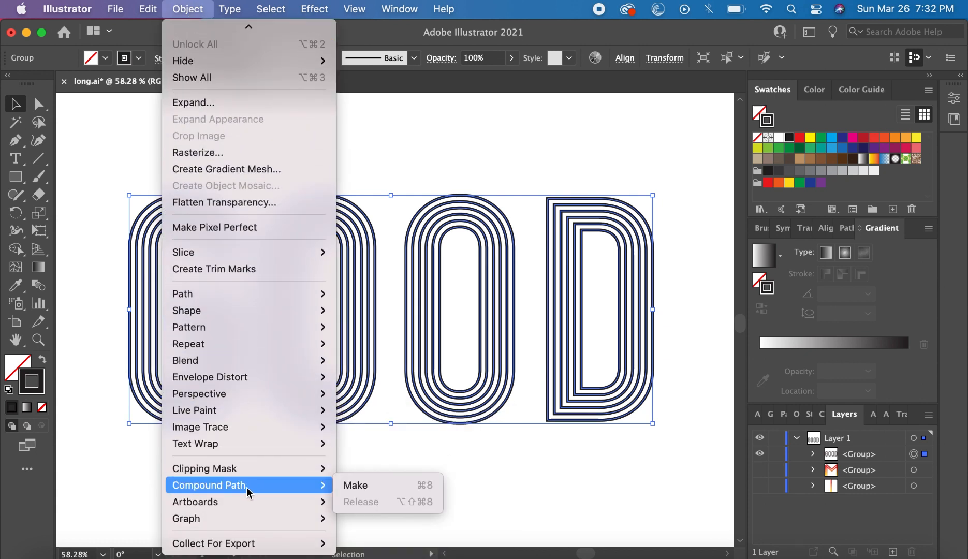
pyautogui.click(356, 486)
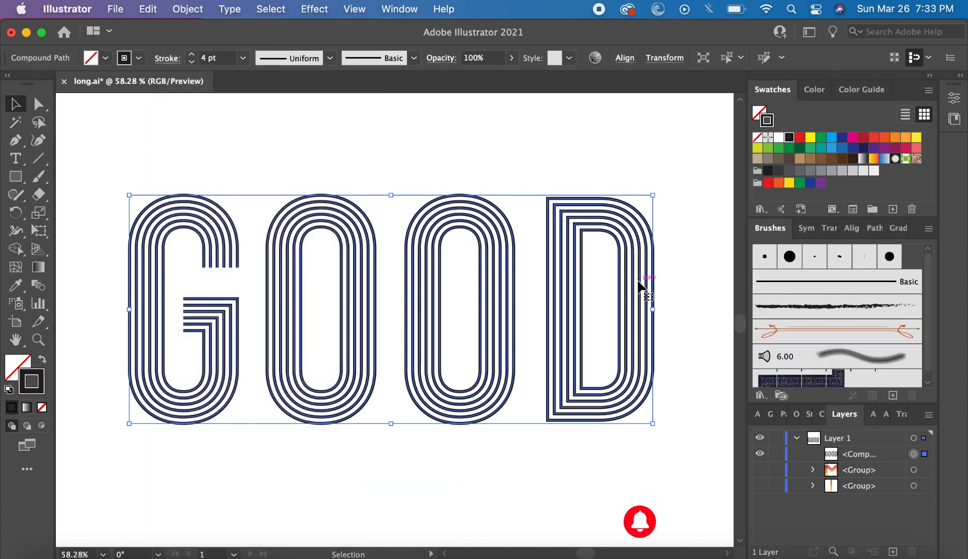
# Step: Apply a linear gradient from green to coral pink to the GOOD lettering's stroke and deselect it
pyautogui.click(896, 229)
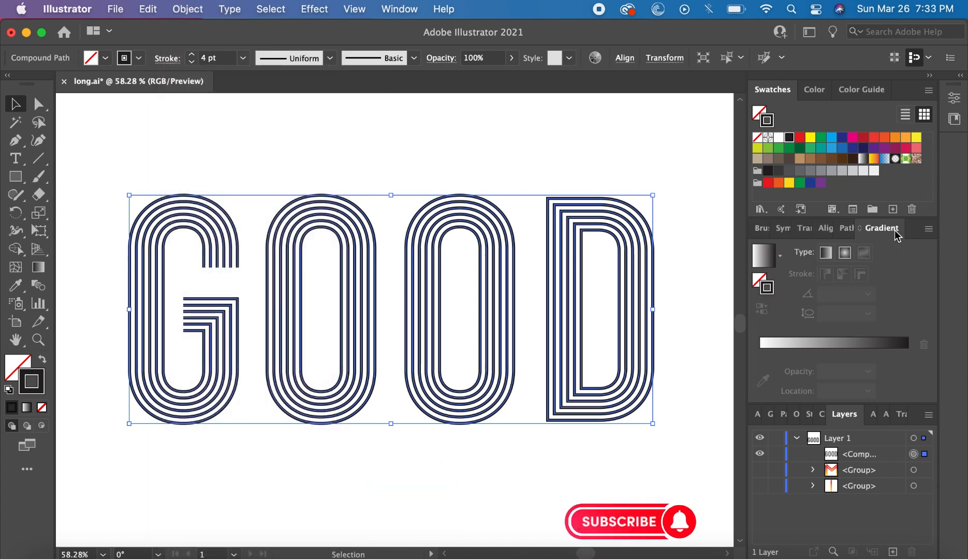
pyautogui.click(765, 255)
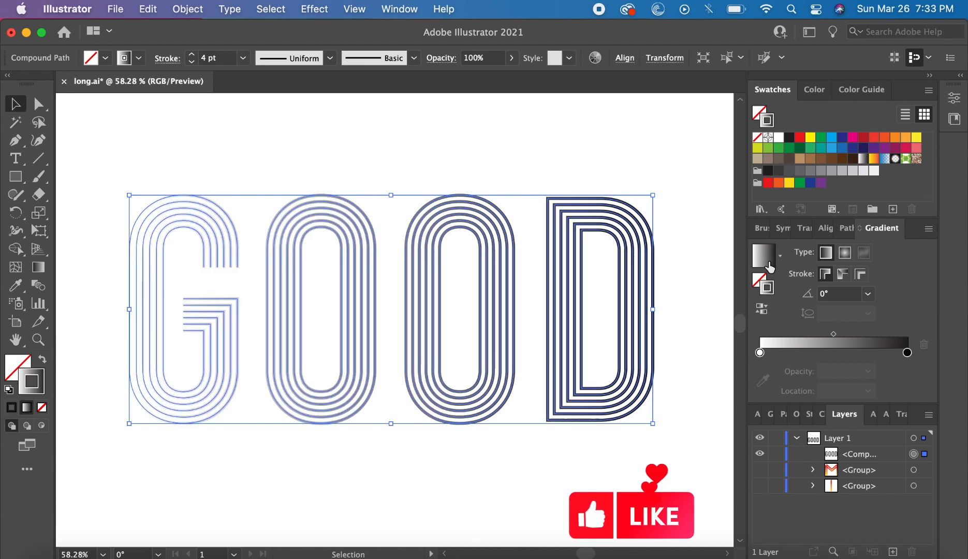
pyautogui.doubleClick(908, 353)
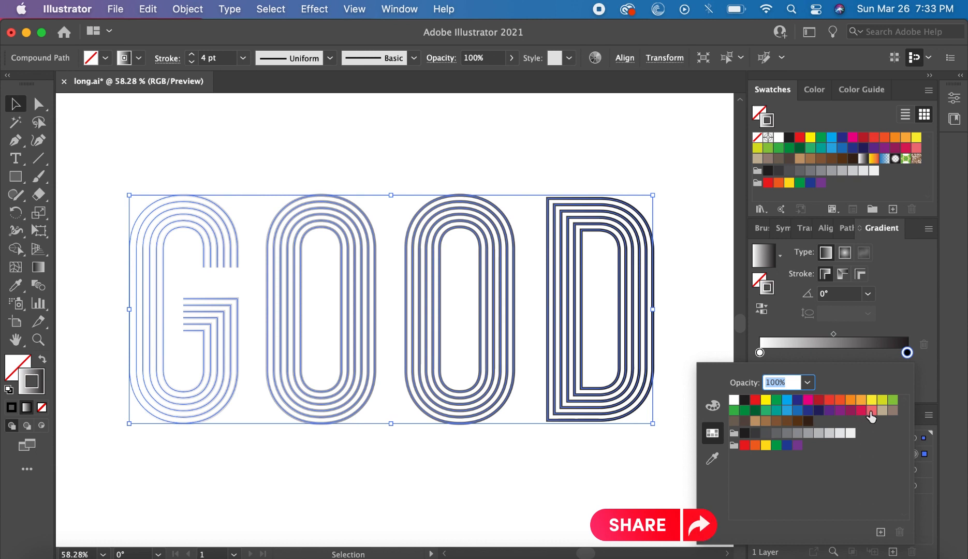
pyautogui.click(872, 411)
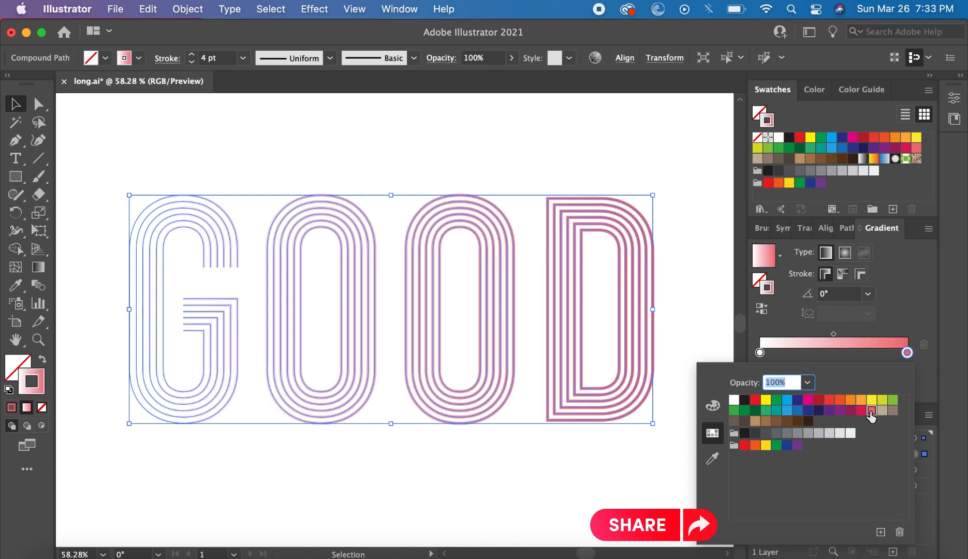
pyautogui.doubleClick(761, 353)
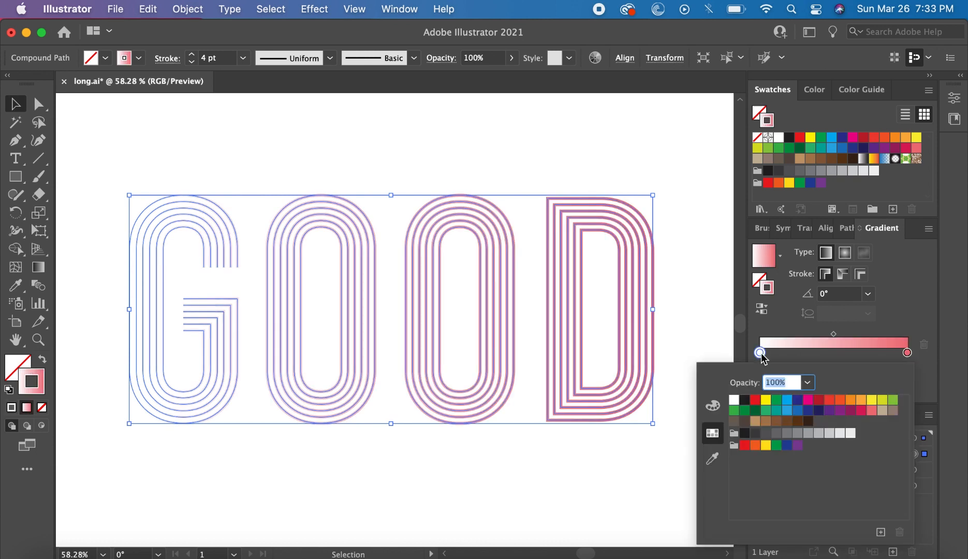
pyautogui.click(766, 412)
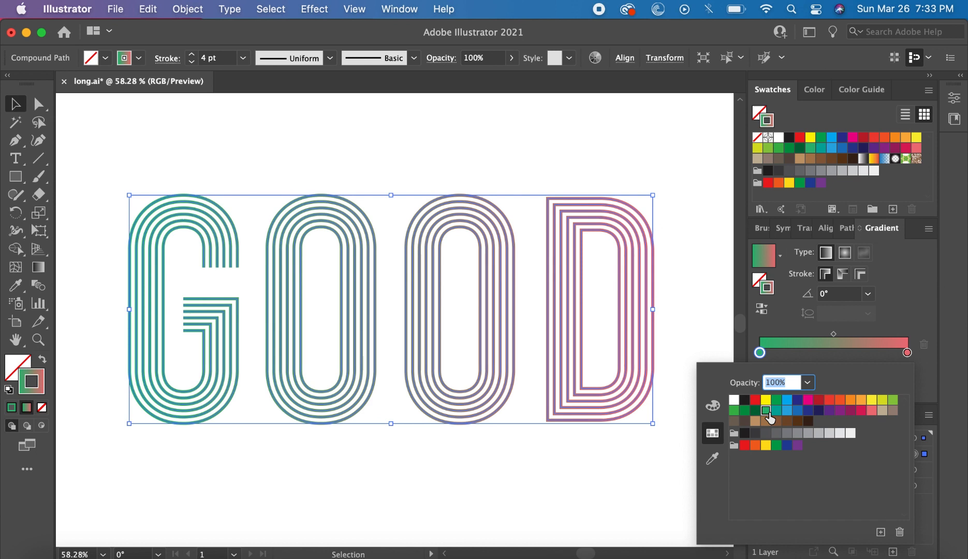
pyautogui.click(702, 312)
pyautogui.click(700, 310)
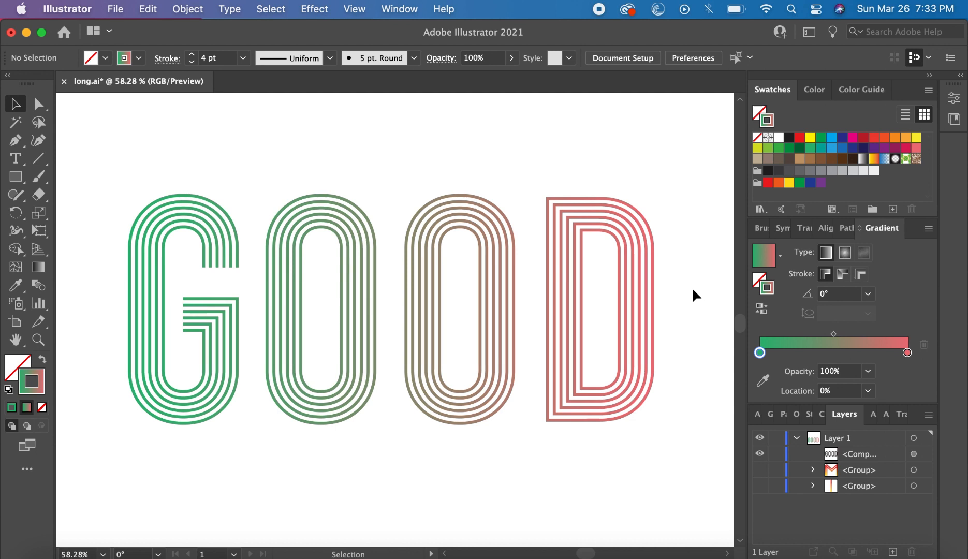
# Step: Apply the Orange, Yellow gradient preset to the lettering's stroke and move the inner orange-red color stop onto the gradient's yellow starting stop
pyautogui.click(642, 298)
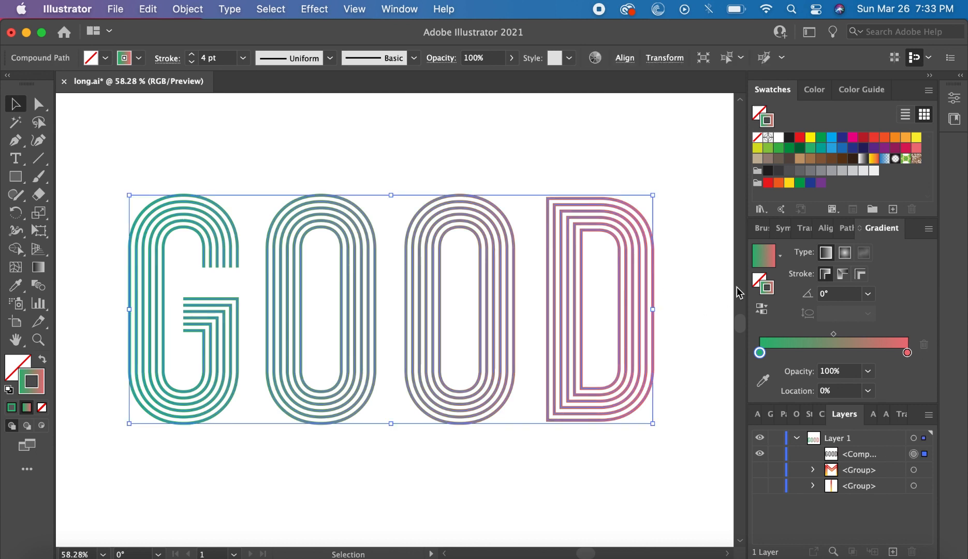
pyautogui.click(782, 256)
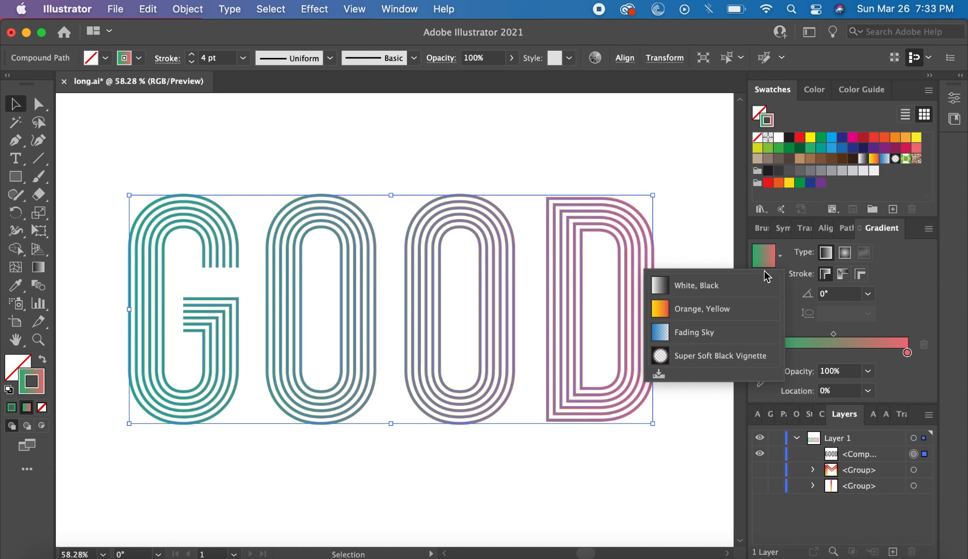
pyautogui.click(696, 277)
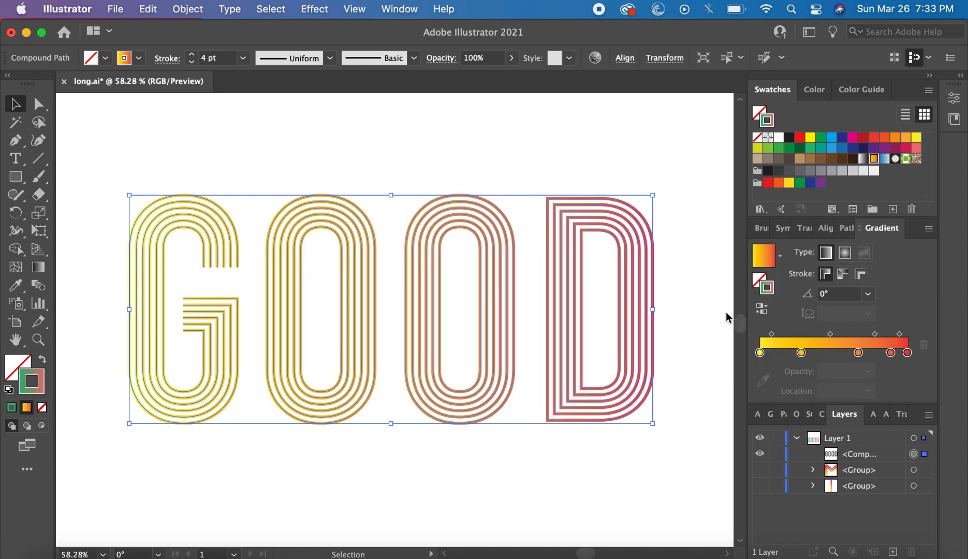
pyautogui.click(693, 317)
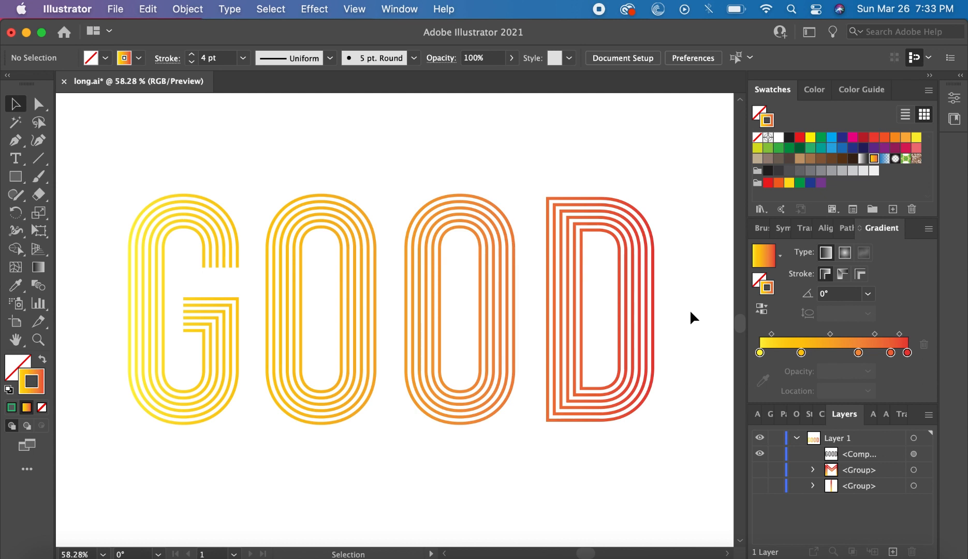
pyautogui.moveTo(890, 353); pyautogui.dragTo(760, 353)
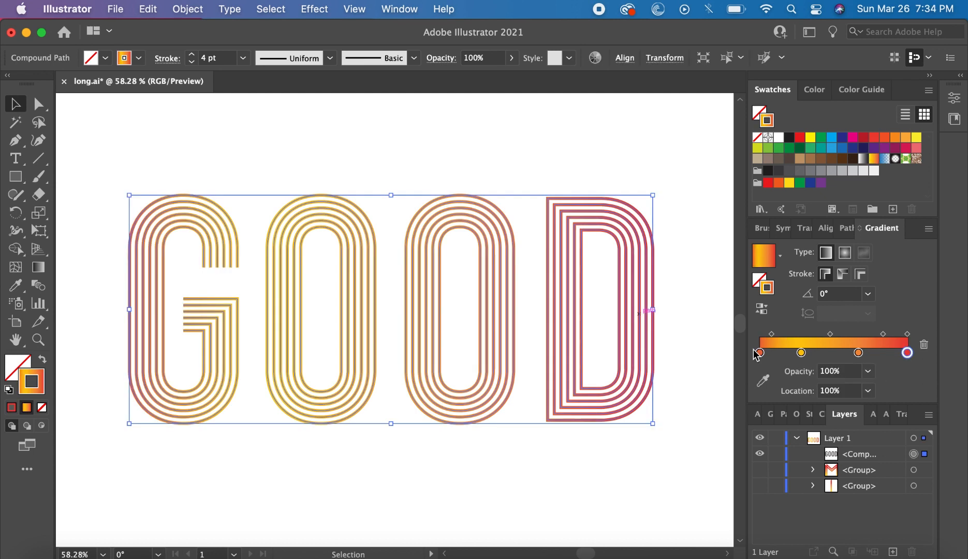
pyautogui.click(720, 340)
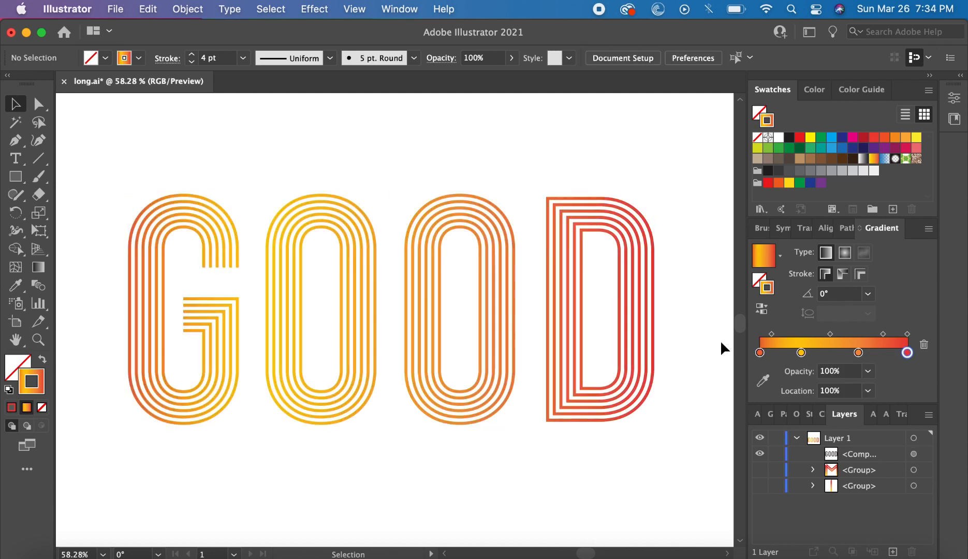